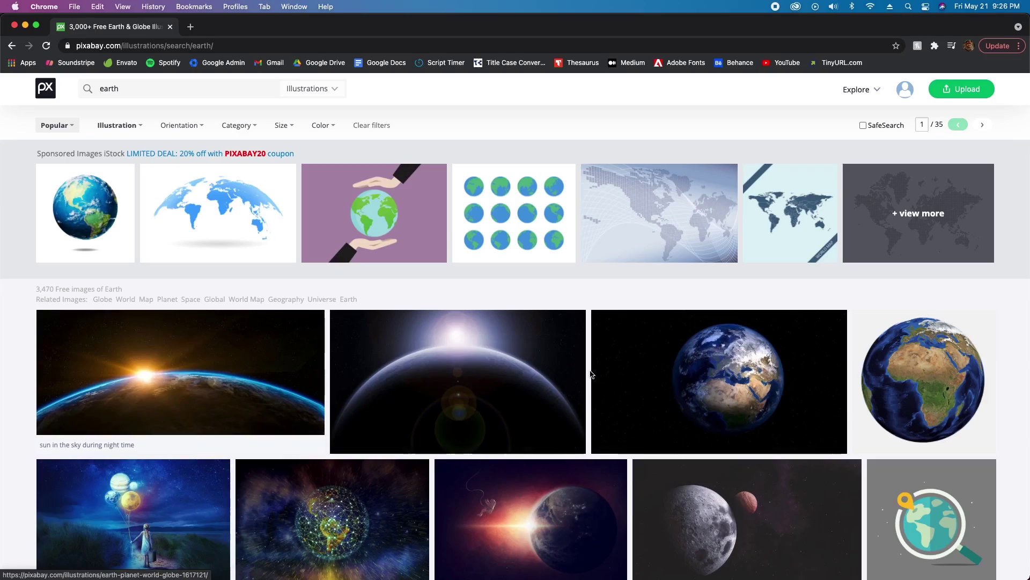
Browse the Pixabay earth illustrations, then switch to the blank PowerPoint presentation.
scroll(550, 384, "down", 5)
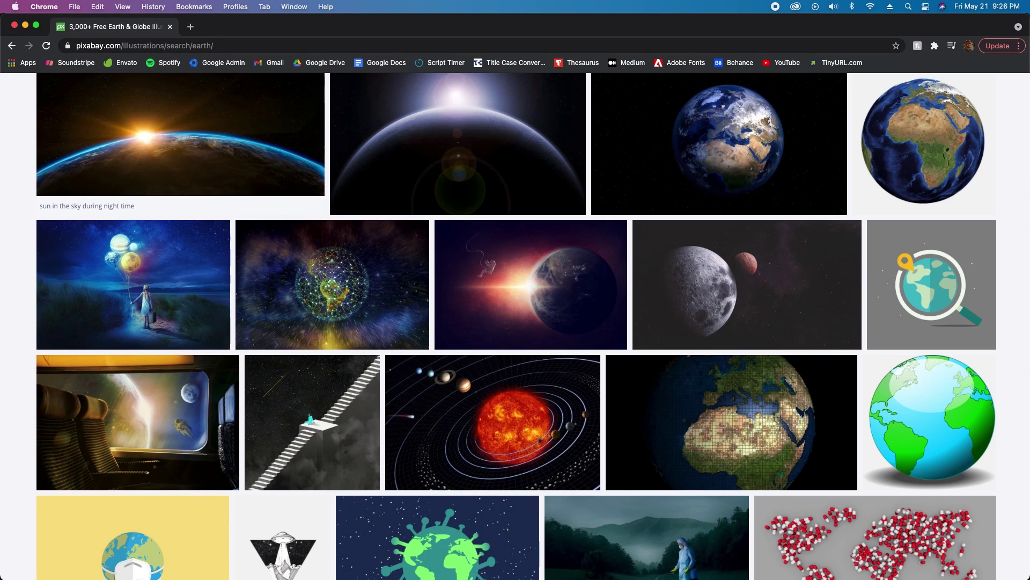
key("super+Tab")
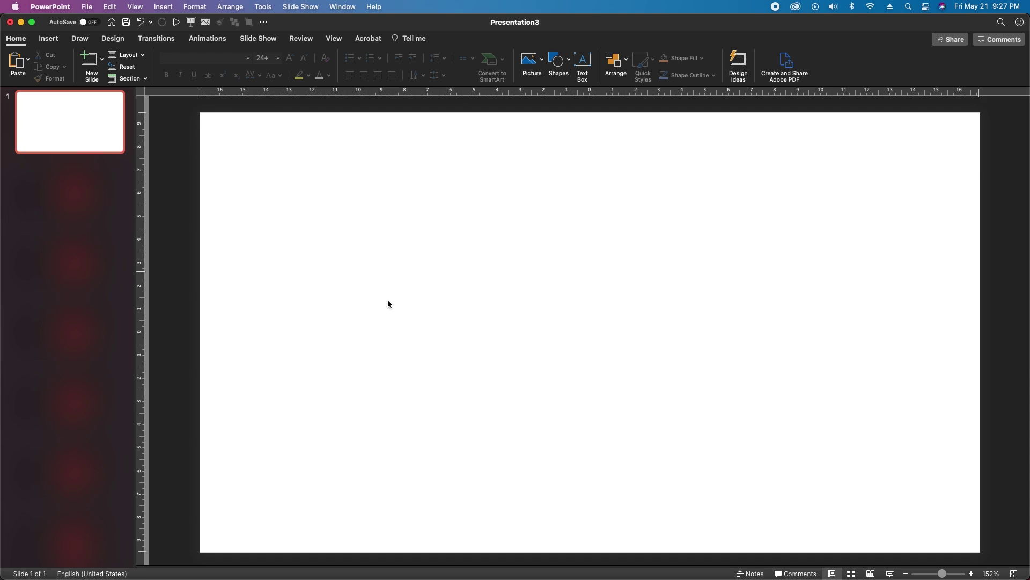
Set slide 1's background to a picture fill using solar-system-11111.jpg.
left_click(113, 39)
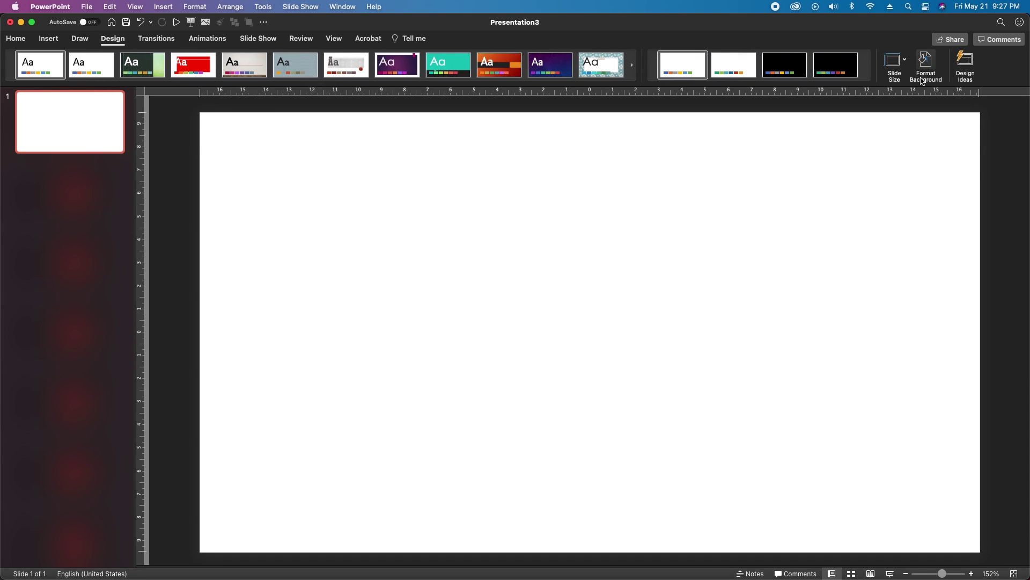
left_click(927, 62)
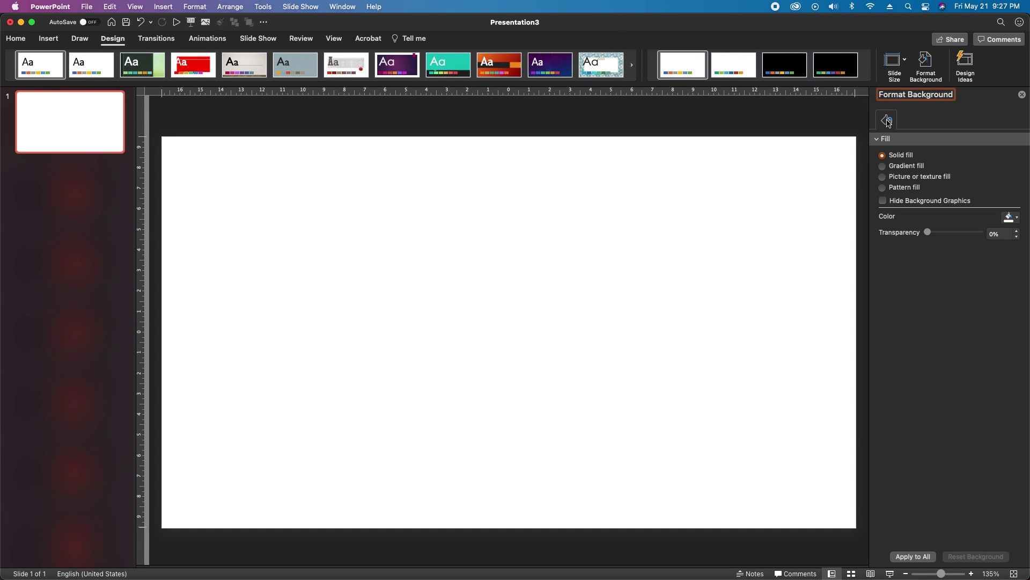
left_click(883, 177)
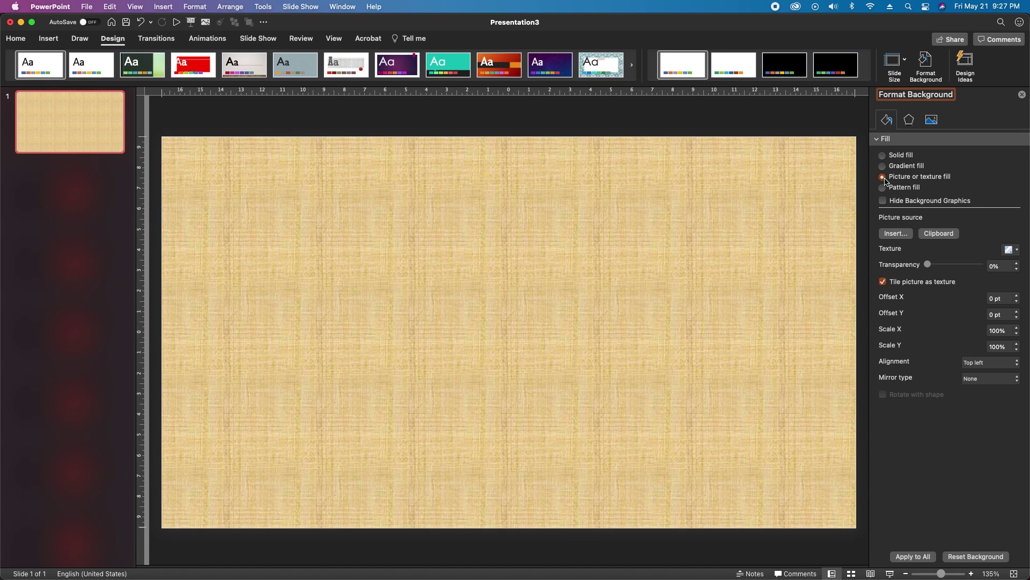
left_click(896, 234)
left_click(414, 257)
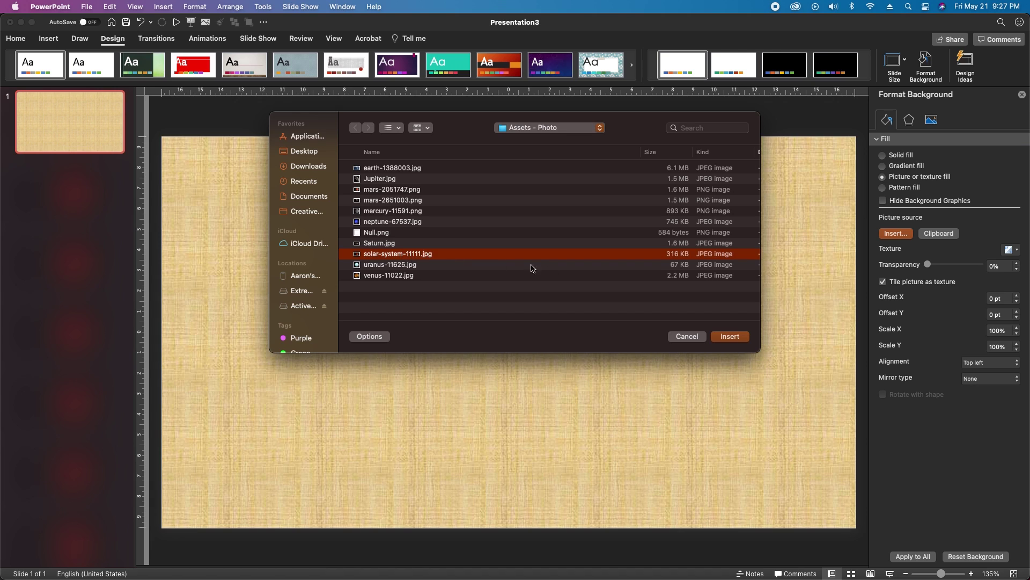
left_click(731, 337)
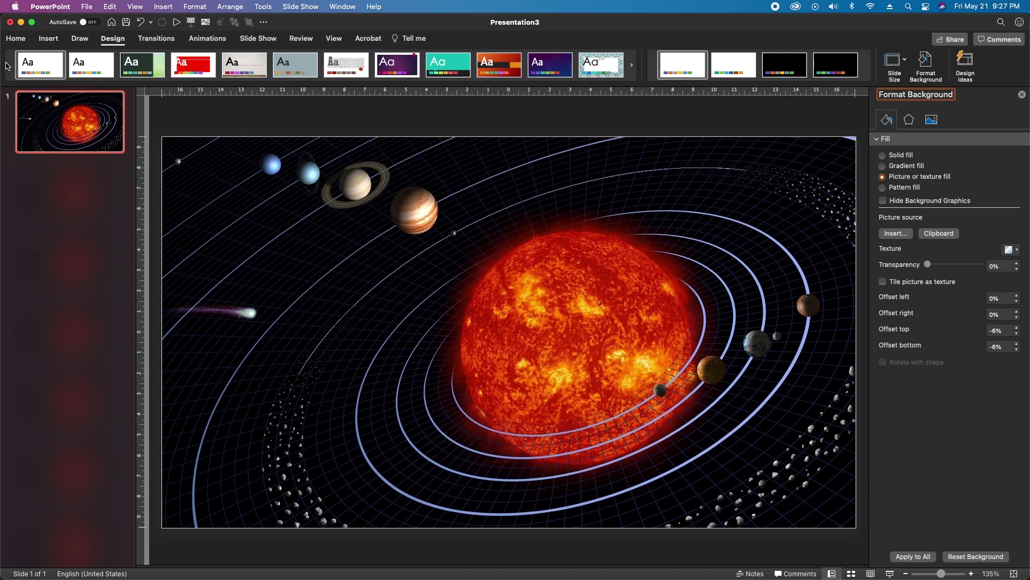
Draw a rectangle covering the whole slide with no fill and no outline.
left_click(16, 38)
left_click(557, 60)
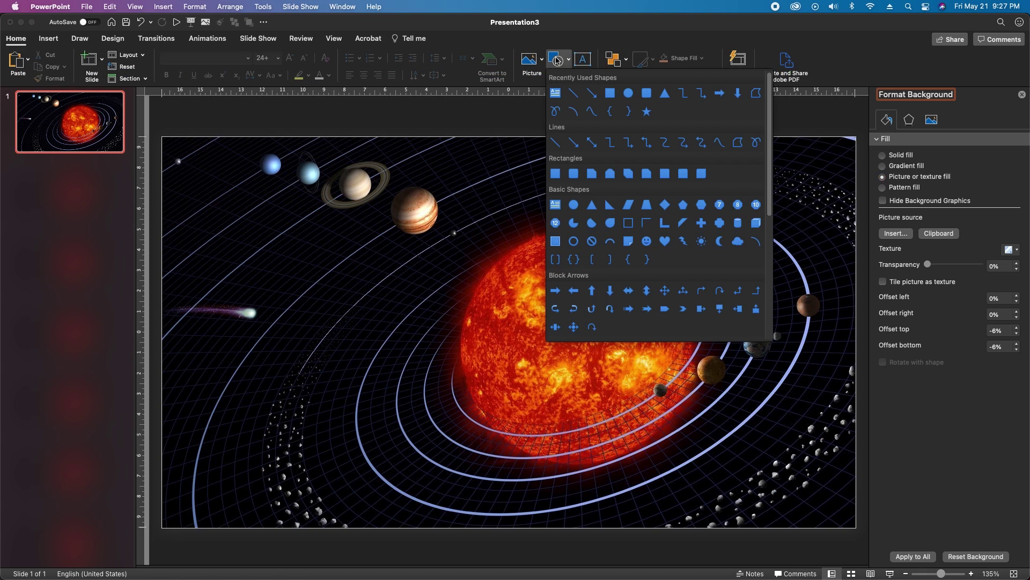
left_click(558, 172)
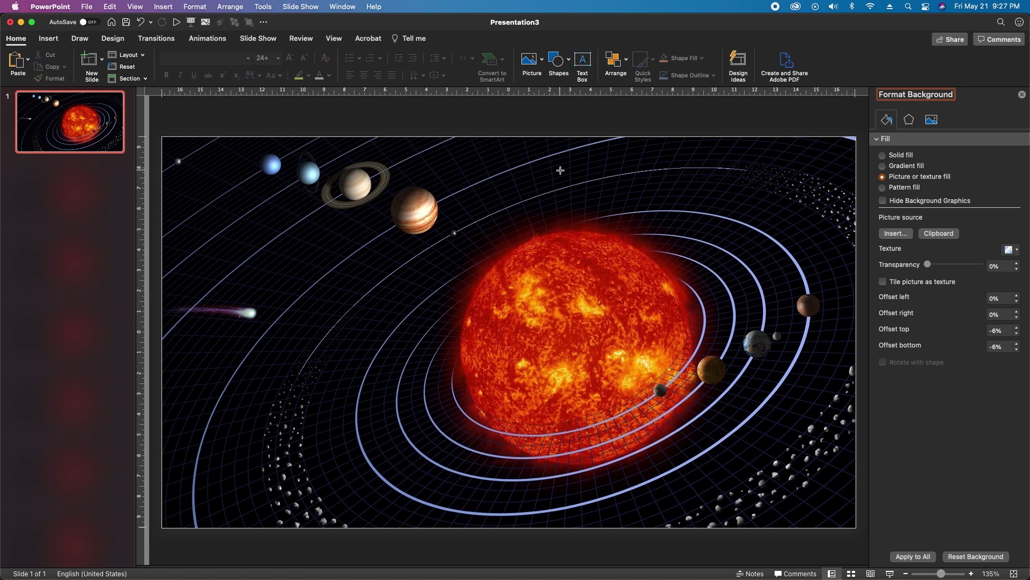
left_click_drag(160, 138, 856, 528)
left_click(886, 175)
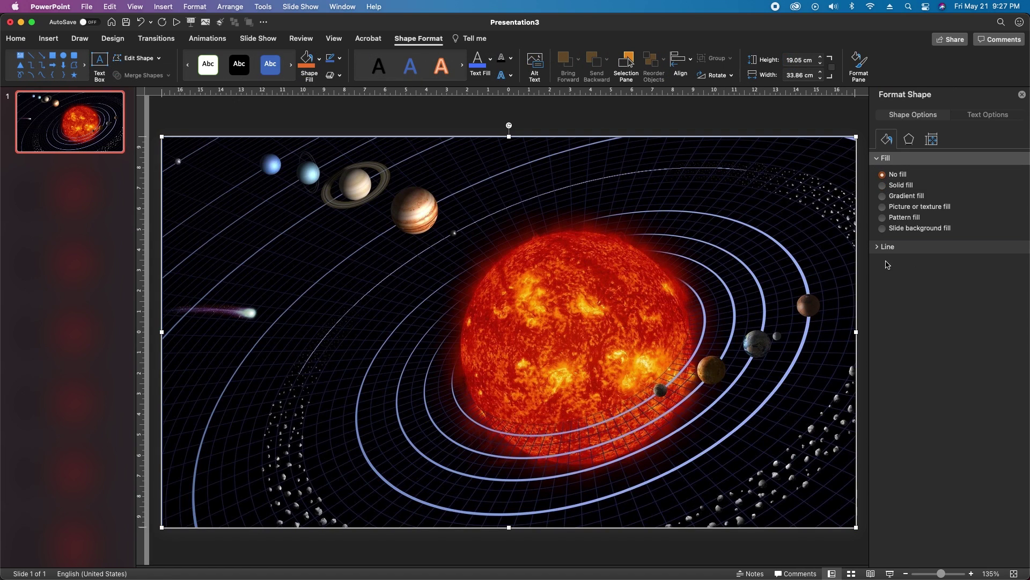
left_click(886, 246)
left_click(884, 263)
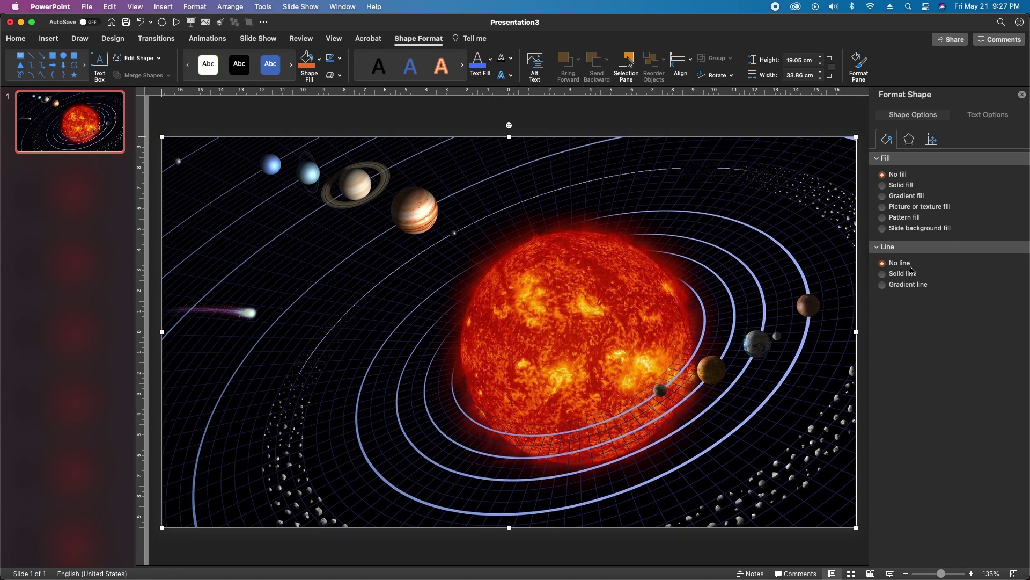
Give the rectangle a Mouse Over action that hyperlinks to Slide 1.
left_click(59, 39)
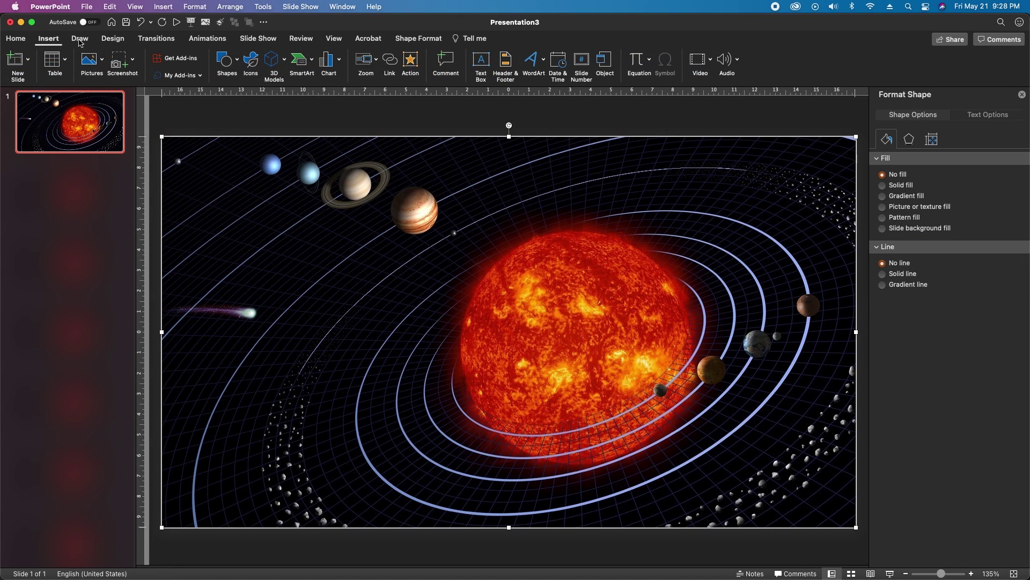
left_click(412, 63)
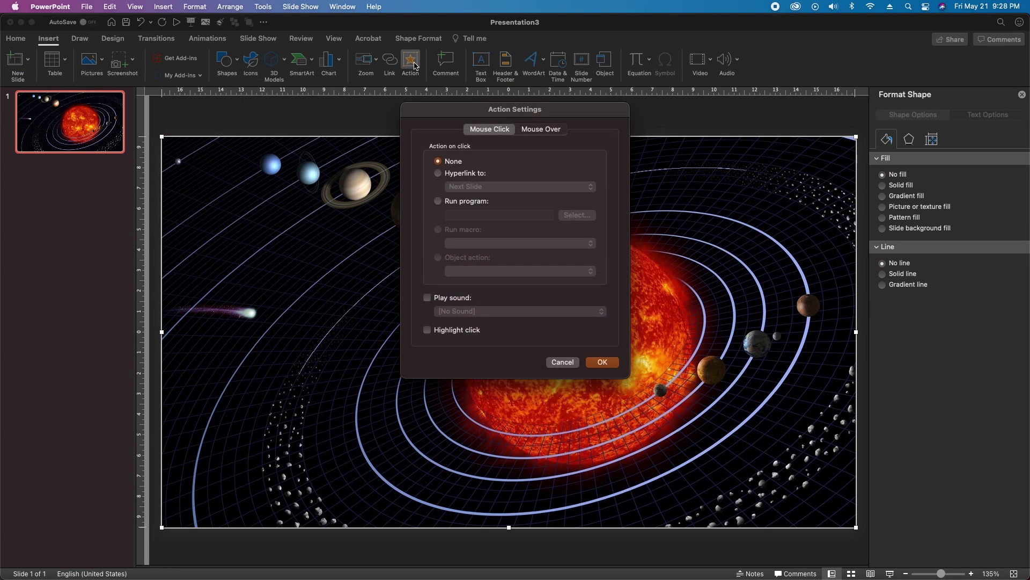
left_click(556, 134)
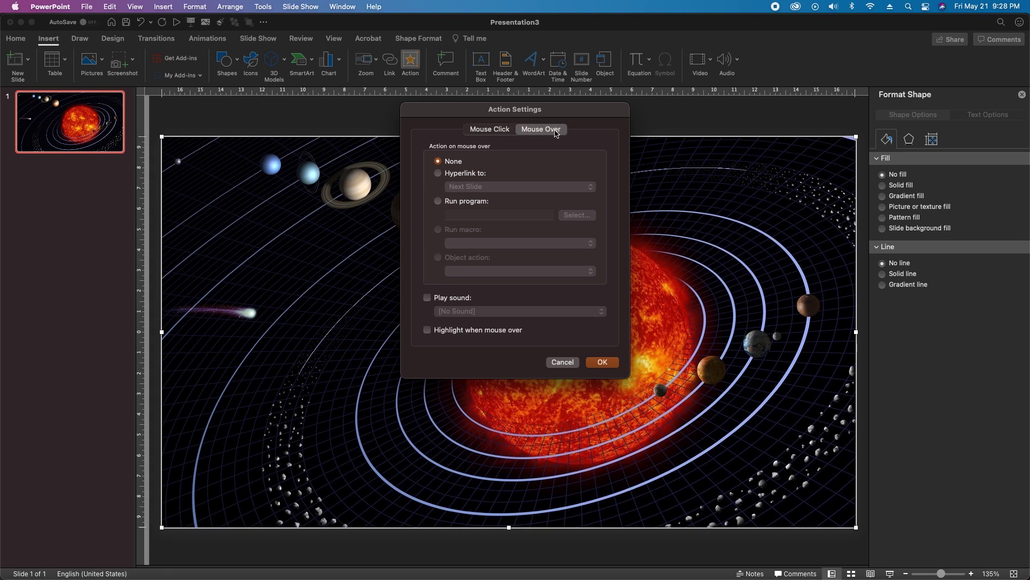
left_click(438, 174)
left_click(543, 187)
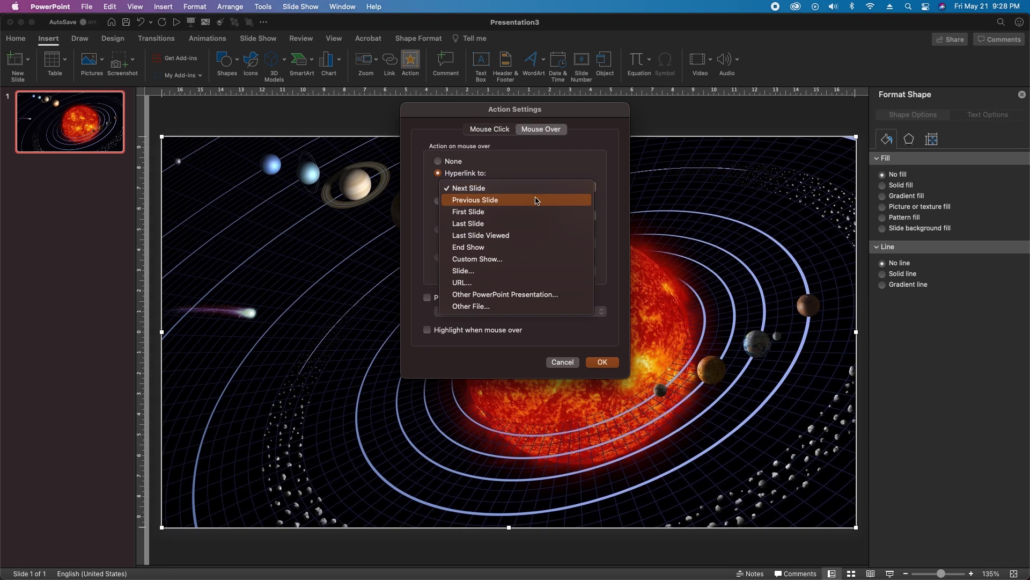
left_click(483, 272)
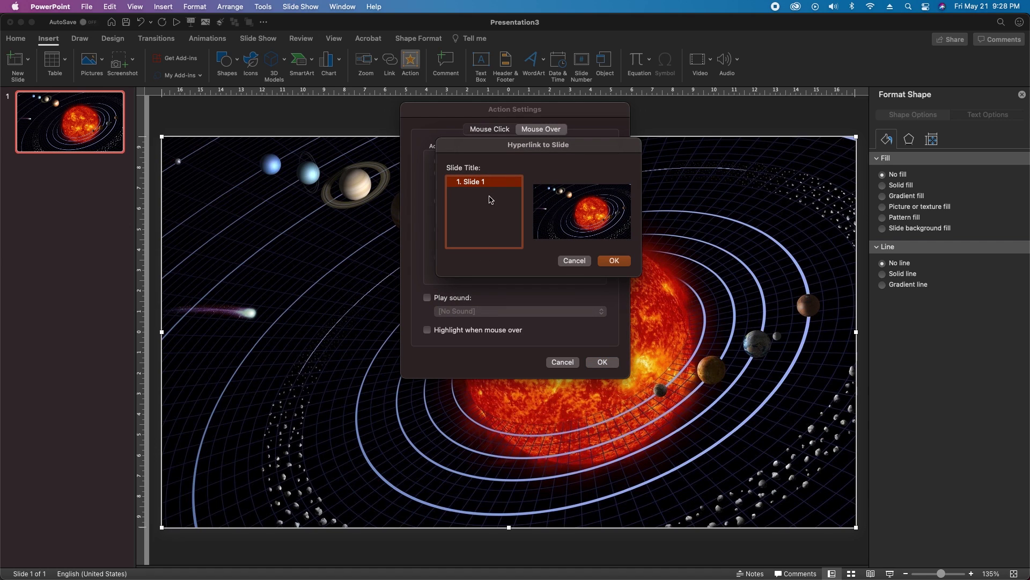
left_click(613, 261)
key("Return")
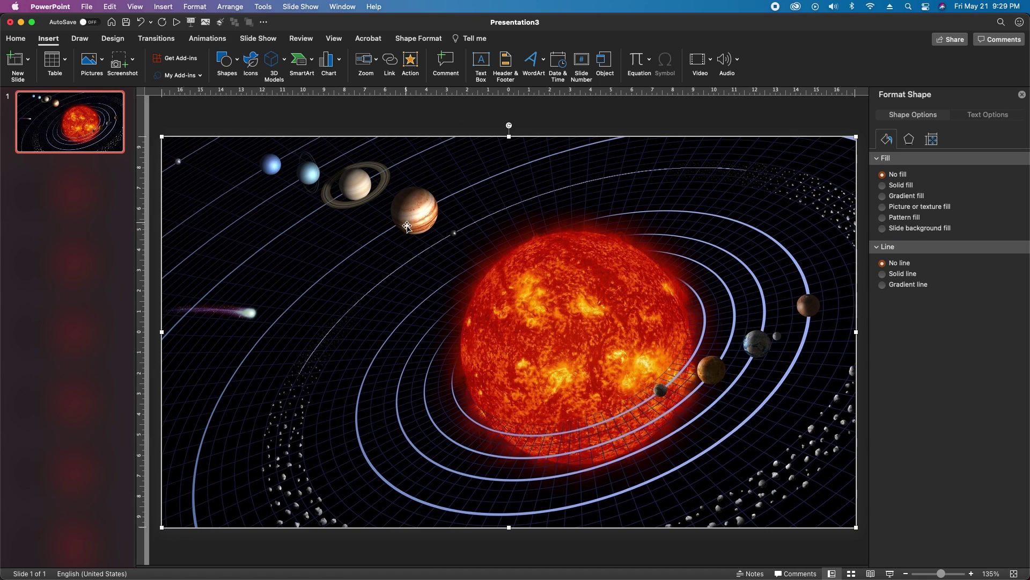
left_click(90, 135)
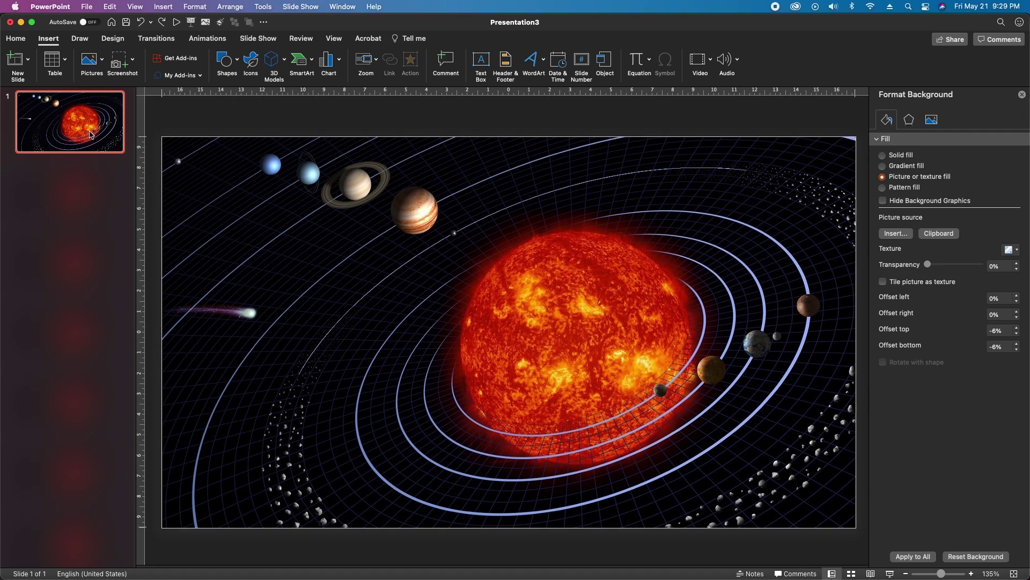
Duplicate slide 1 and add a 'Mercury' label in Open Sans 24 beside the sun.
key("cmd+d")
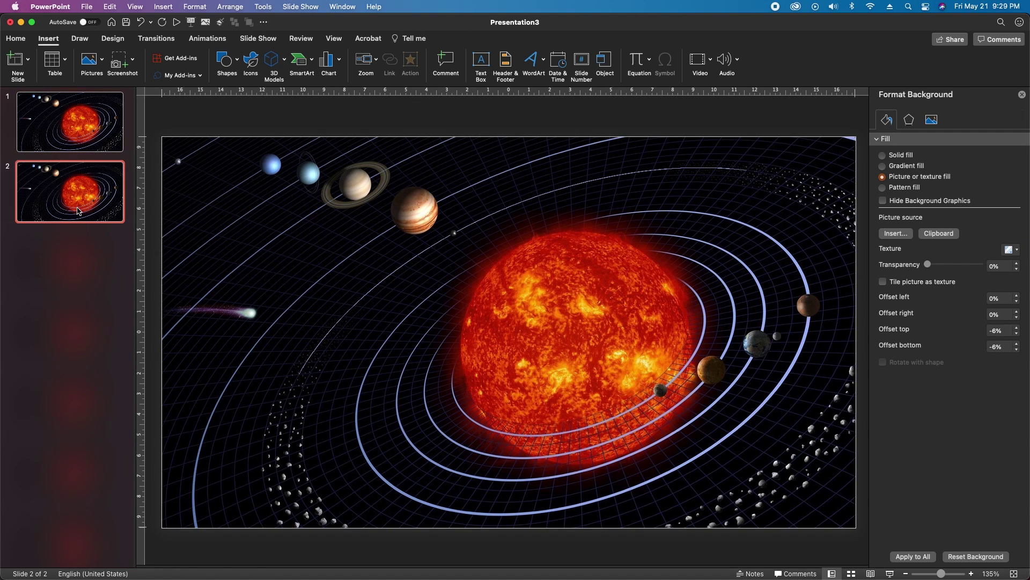
left_click(481, 60)
left_click_drag(652, 406, 744, 464)
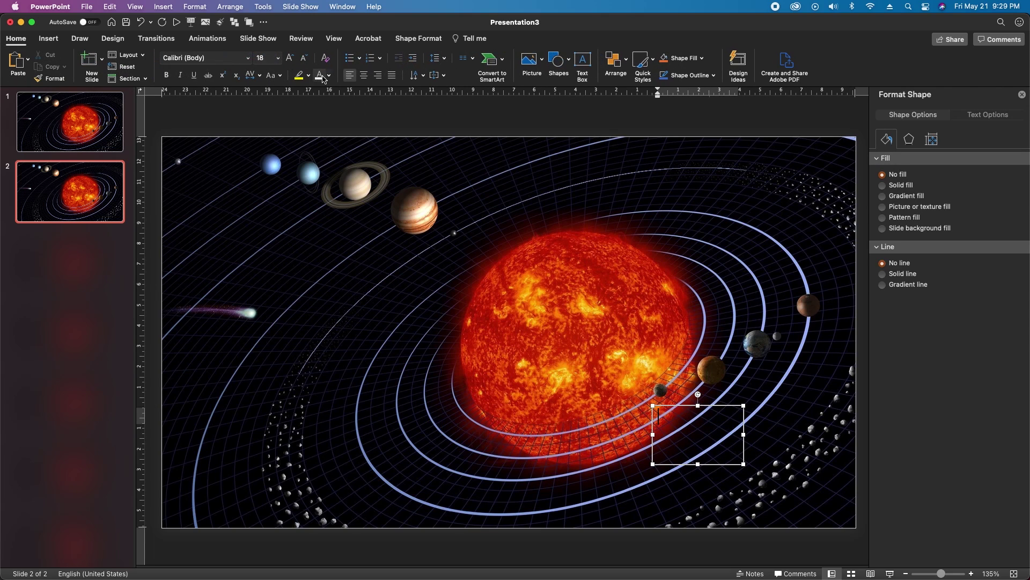
left_click(247, 58)
mouse_move(241, 152)
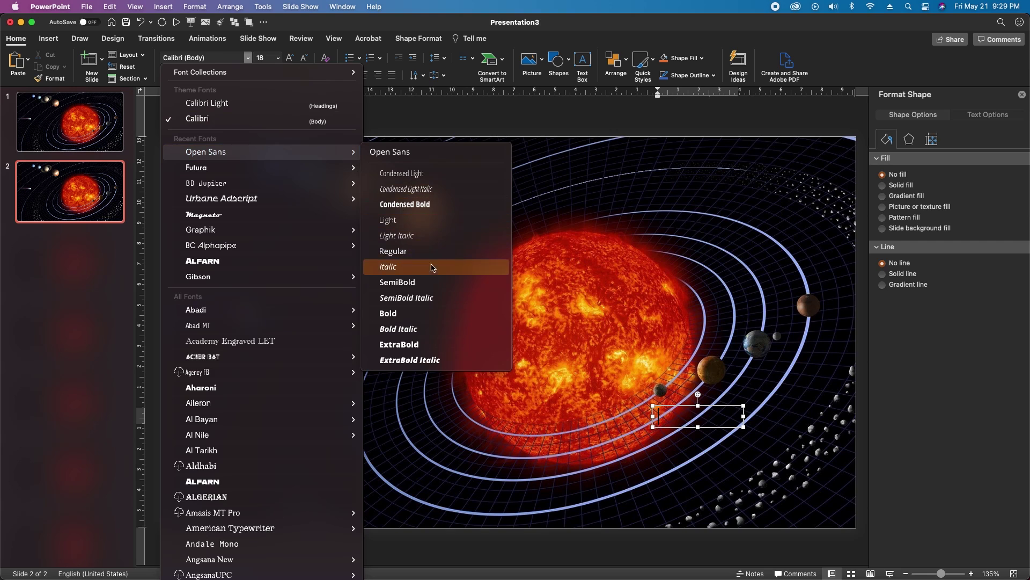
left_click(424, 280)
left_click(290, 58)
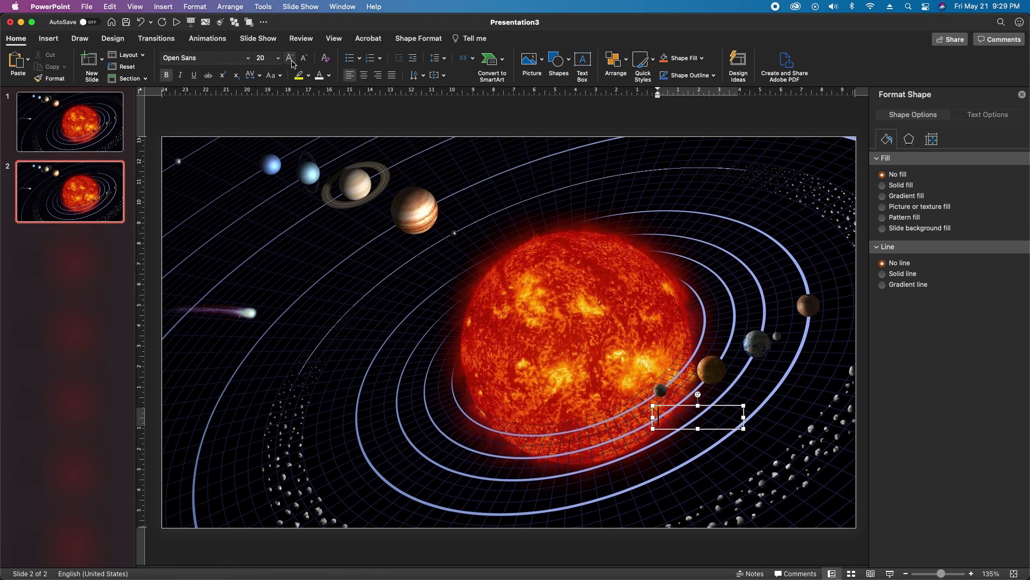
left_click(290, 58)
type("M")
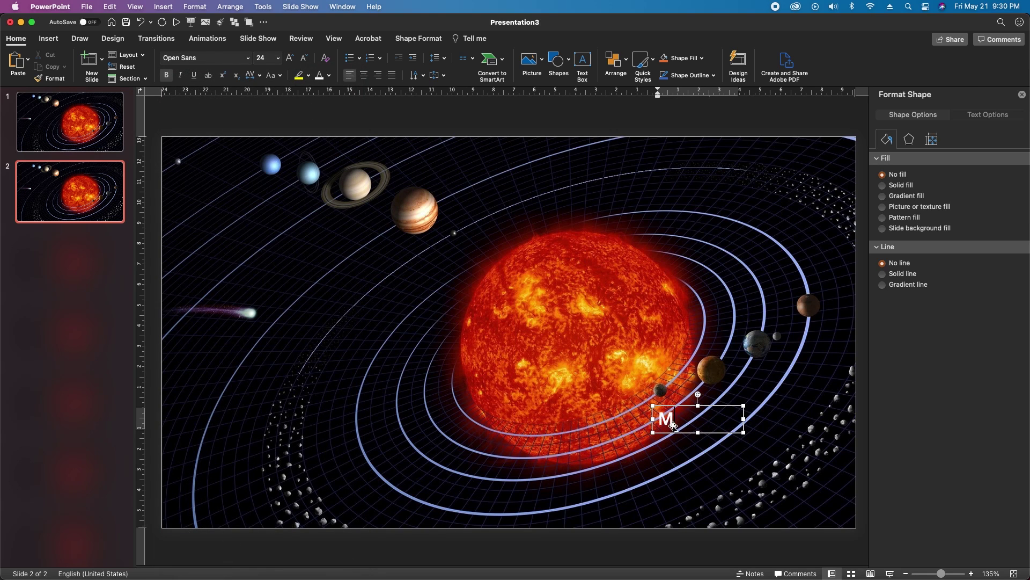
type("ercury")
left_click_drag(685, 406, 688, 400)
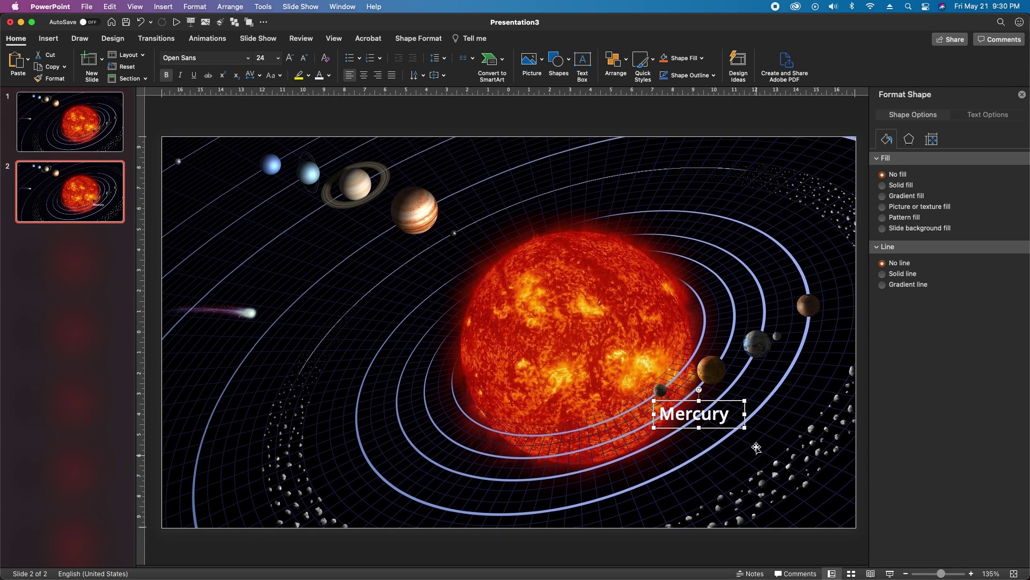
Duplicate slide 2 into more copies, and relabel slide 3 'Venus' beside the next planet.
left_click(47, 198)
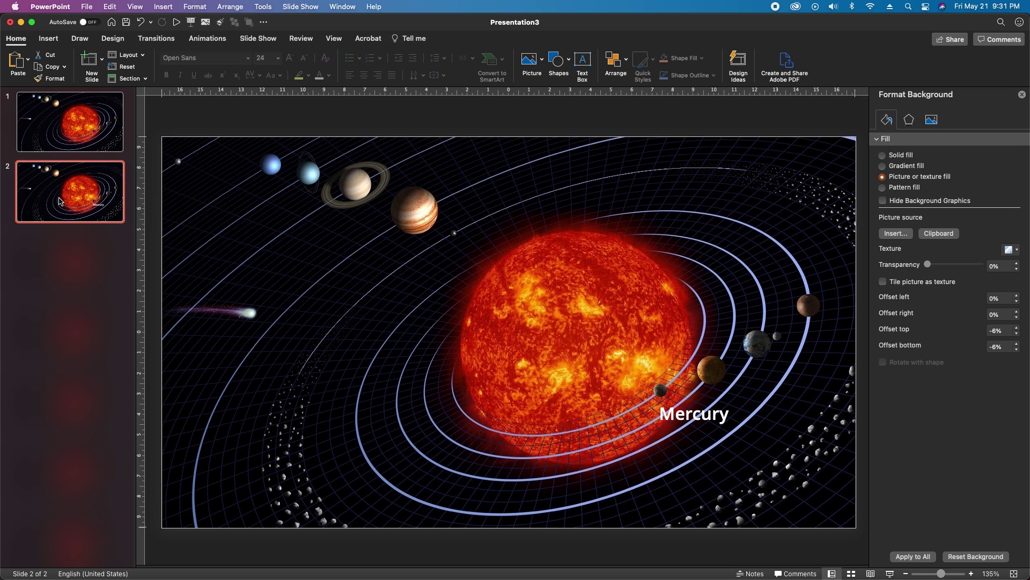
key("super+d")
key("super+d")
key("super+d")
key("super+d")
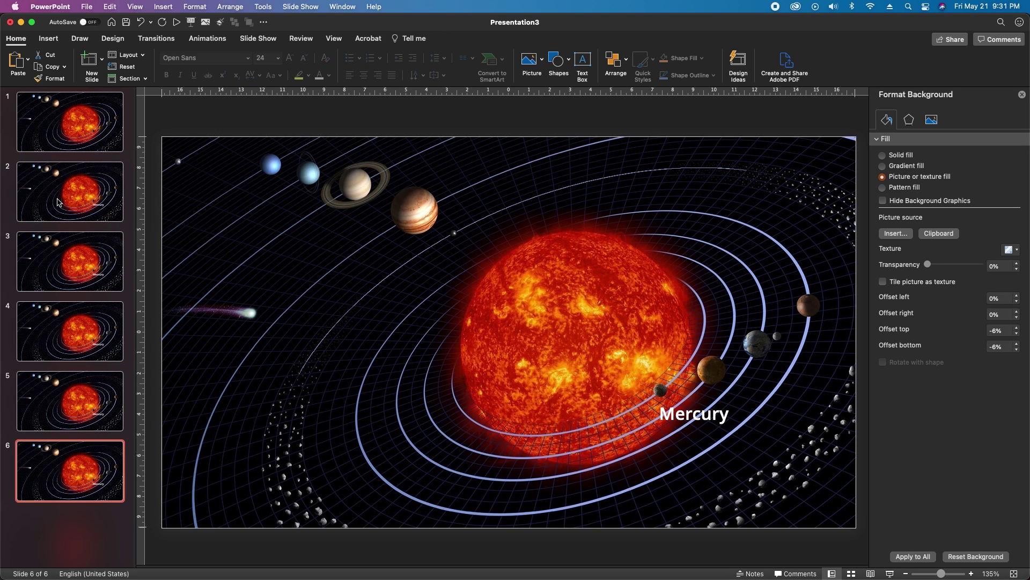
key("super+d")
key("super+d")
key("super+d")
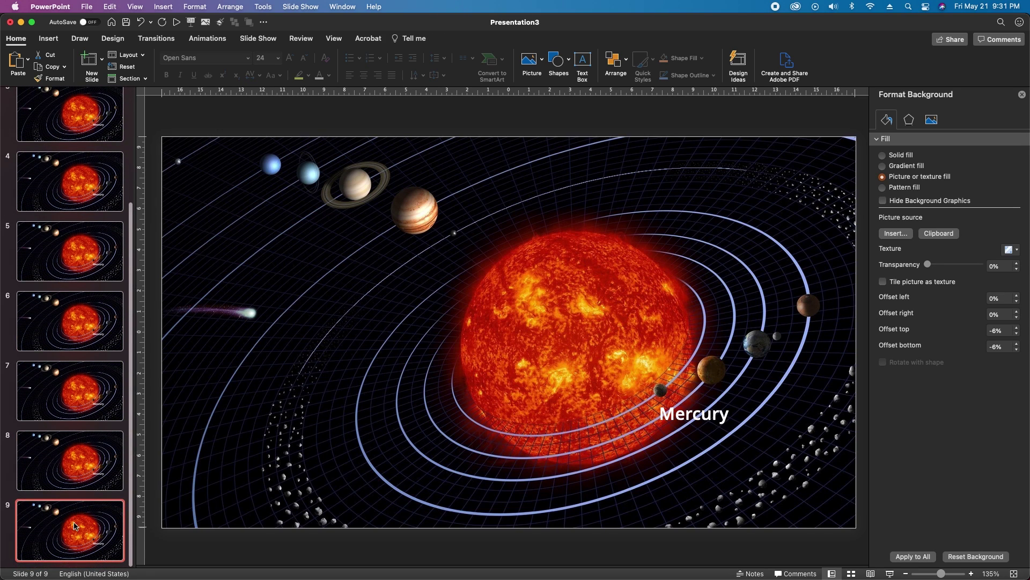
scroll(81, 376, "up", 5)
left_click(97, 274)
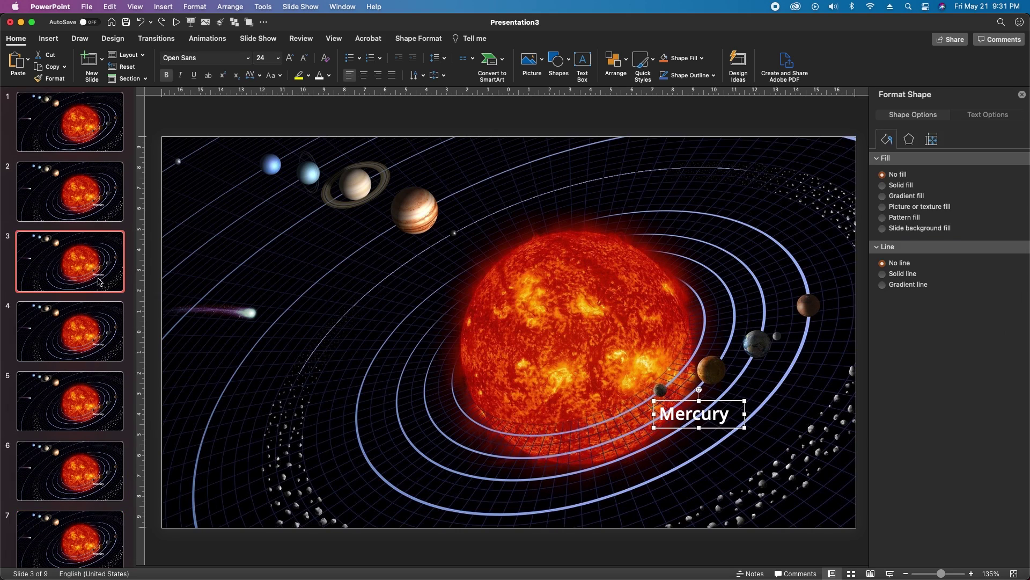
left_click(676, 427)
left_click_drag(675, 426, 724, 416)
double_click(729, 411)
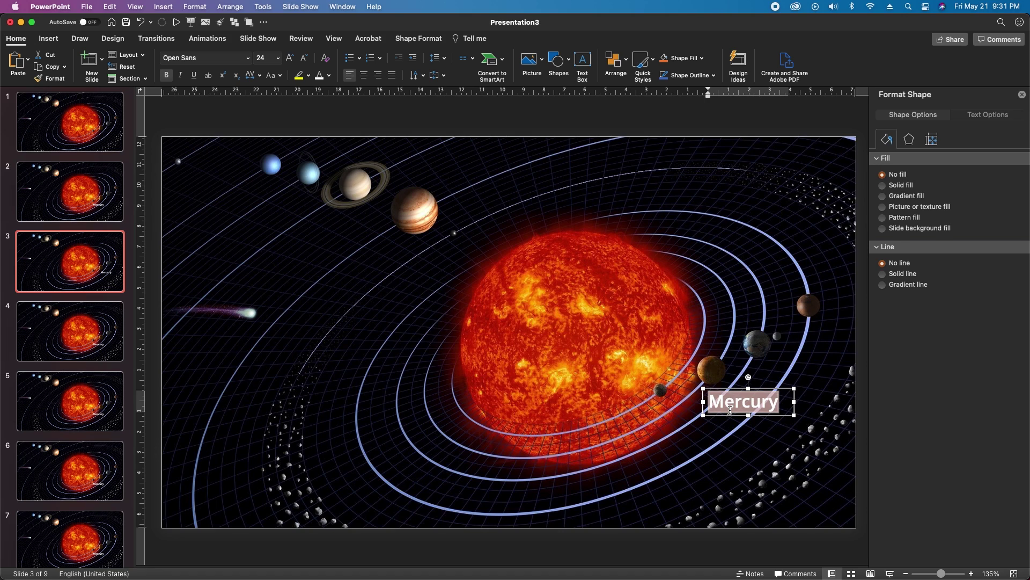
type("Venus")
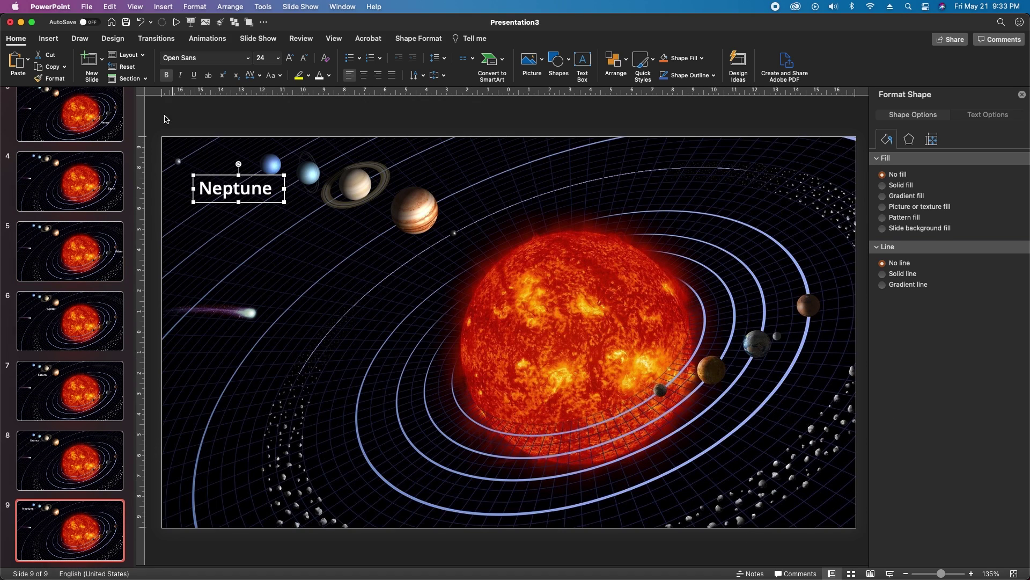
Add a new blank slide with a black background.
left_click(107, 60)
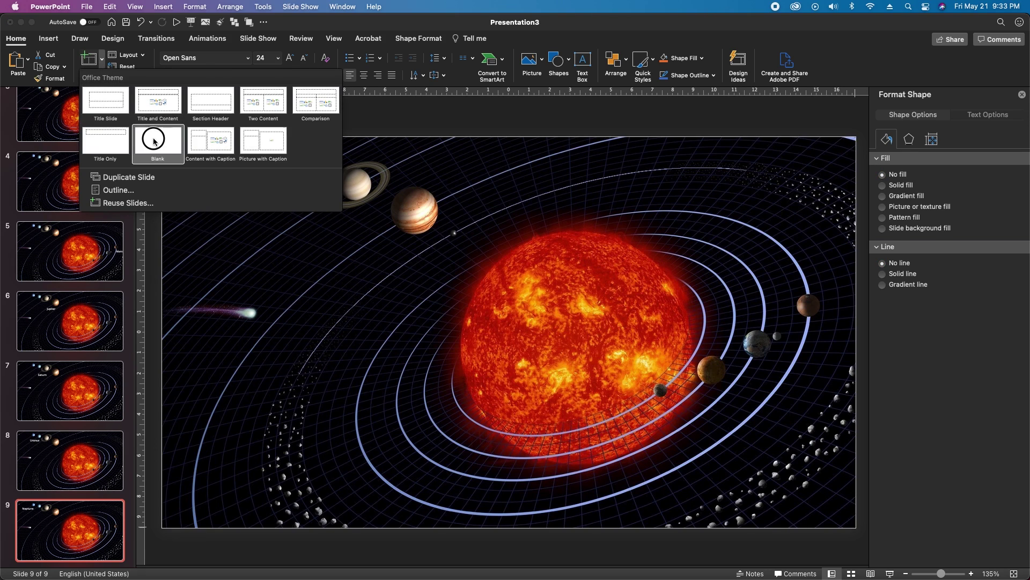
key("Escape")
key("super+shift+n")
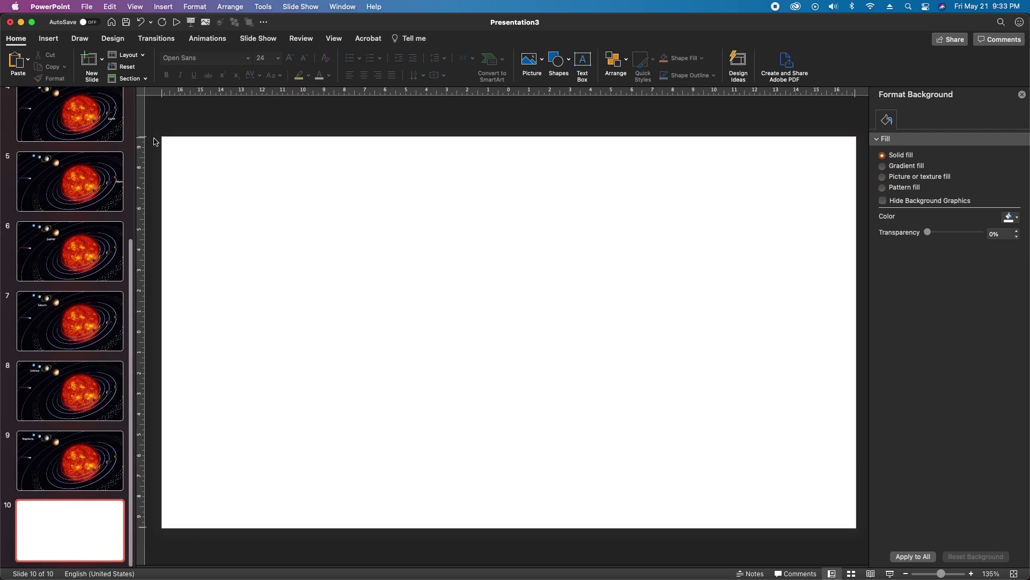
left_click(1011, 217)
left_click(943, 266)
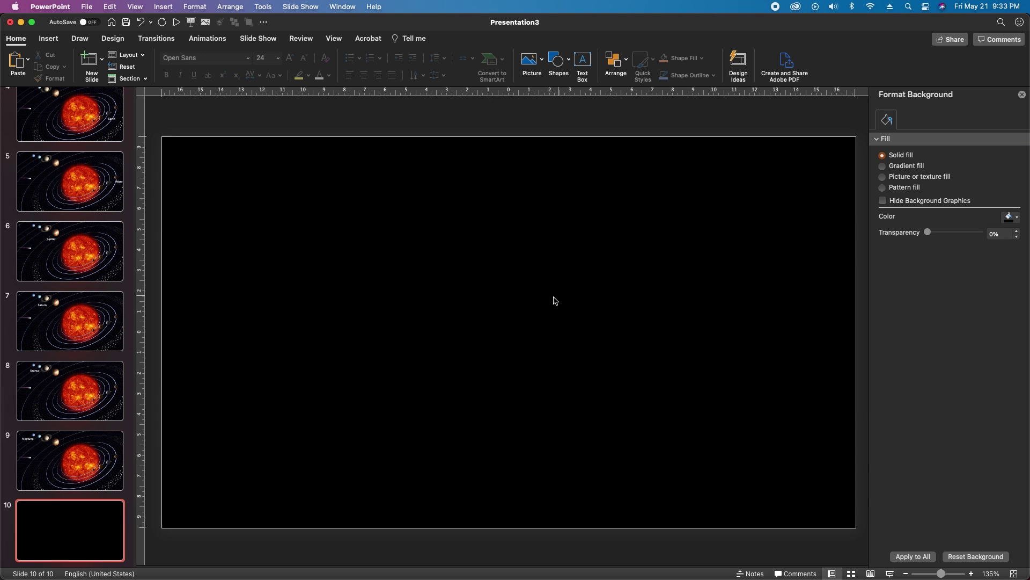
Add a 'Mercury' text box in Open Sans ExtraBold 80.
left_click(583, 260)
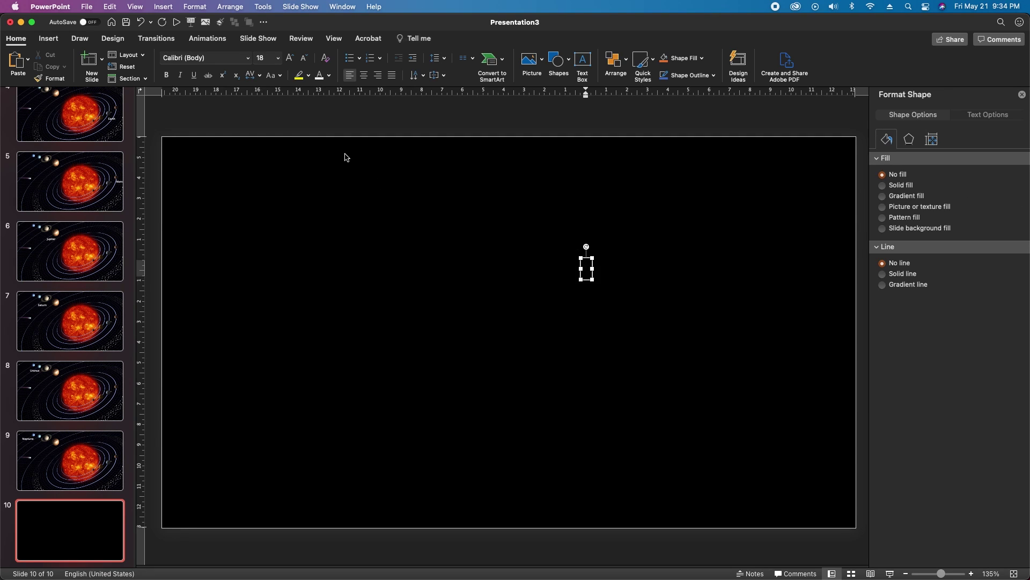
left_click(248, 58)
mouse_move(245, 155)
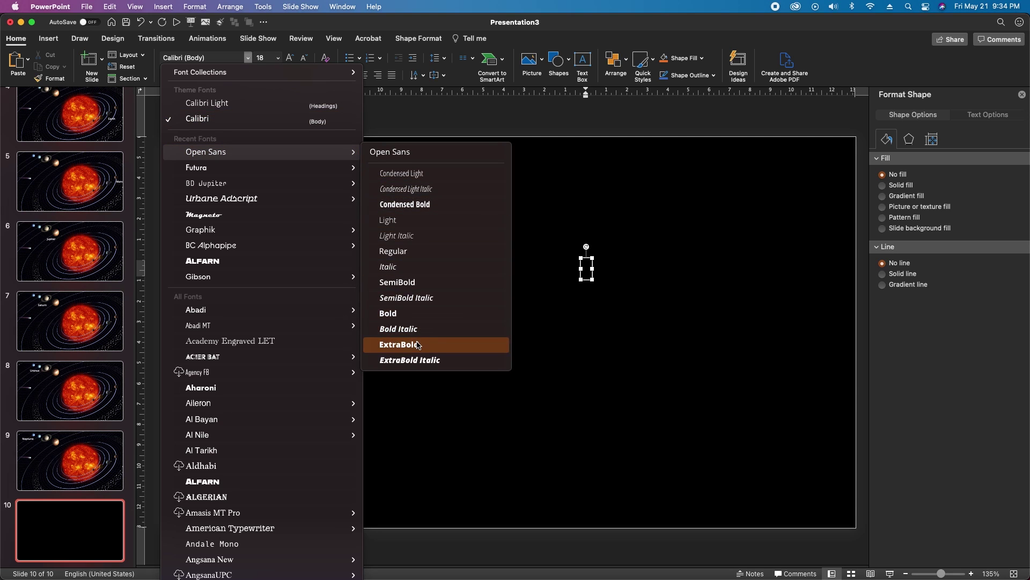
left_click(417, 345)
left_click(272, 63)
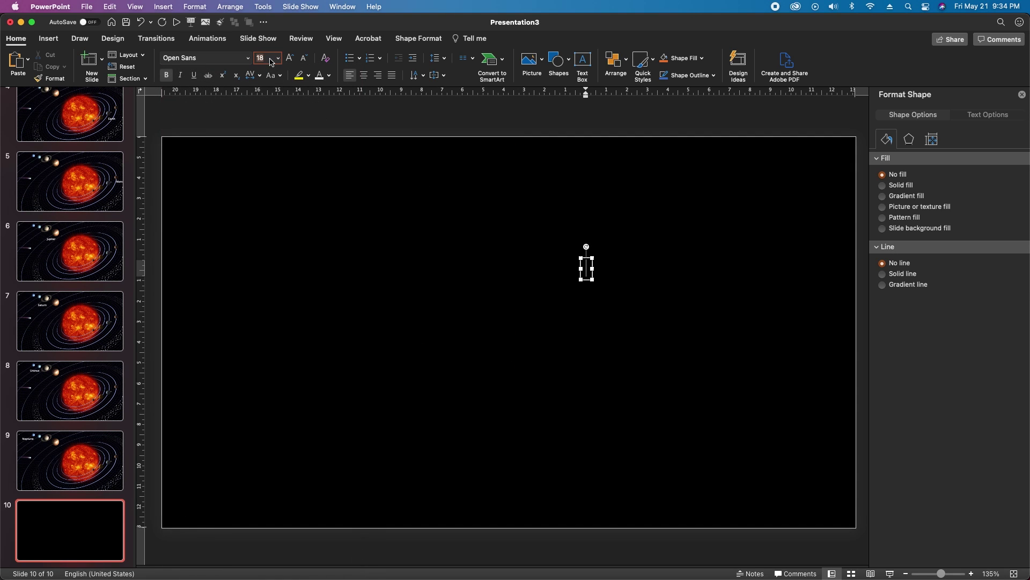
left_click(590, 268)
type("Mercury")
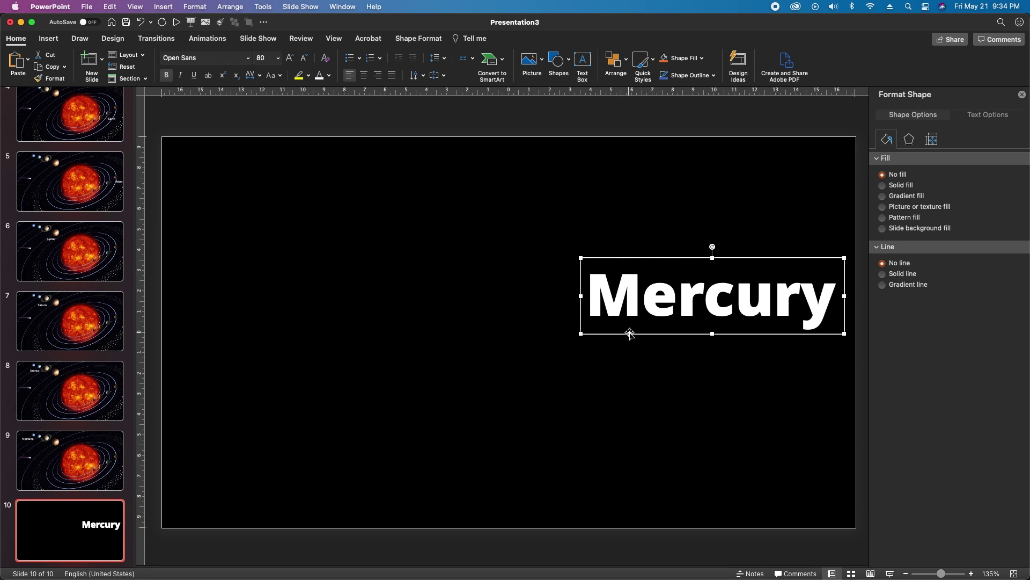
Paste a copy of Mercury below it in Open Sans SemiBold 28.
key("super+c")
key("super+v")
left_click_drag(638, 345, 623, 395)
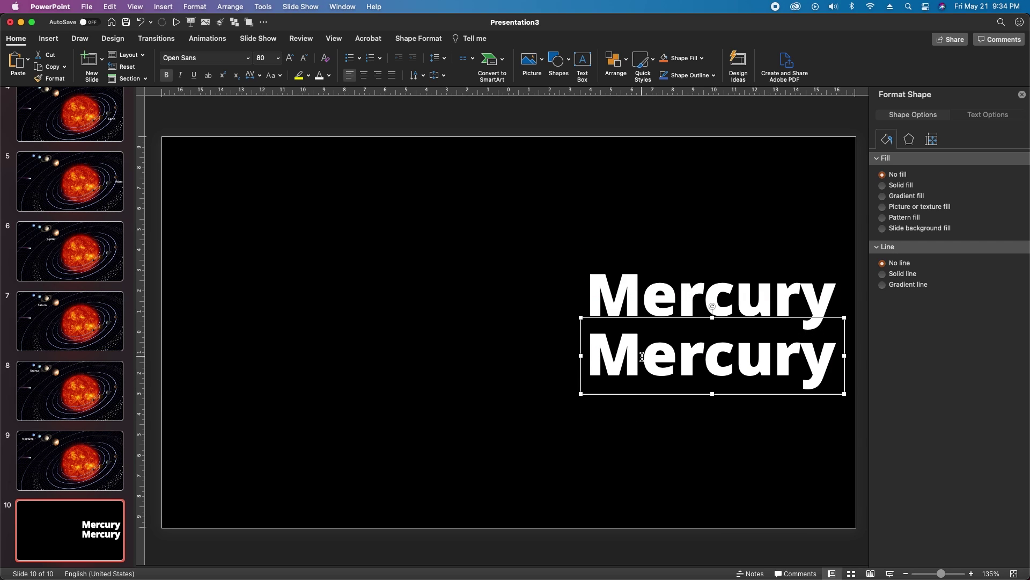
left_click(248, 57)
mouse_move(232, 152)
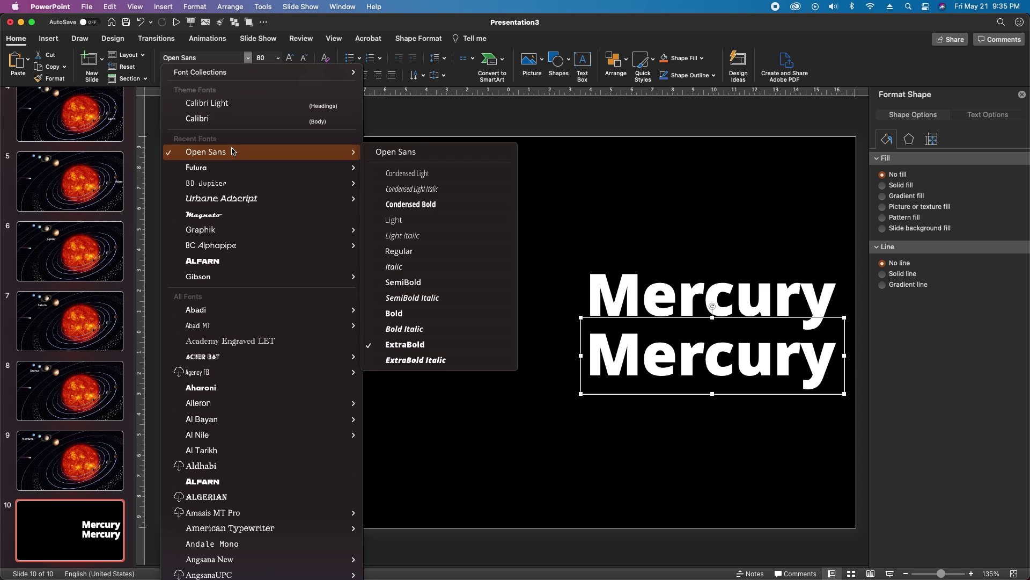
left_click(425, 281)
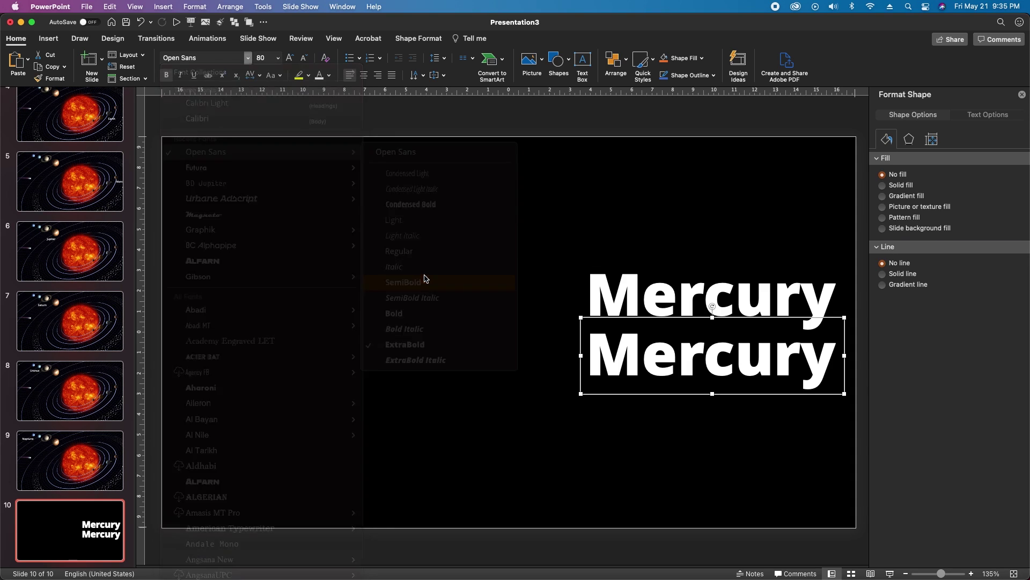
left_click(262, 57)
type("28")
key("Return")
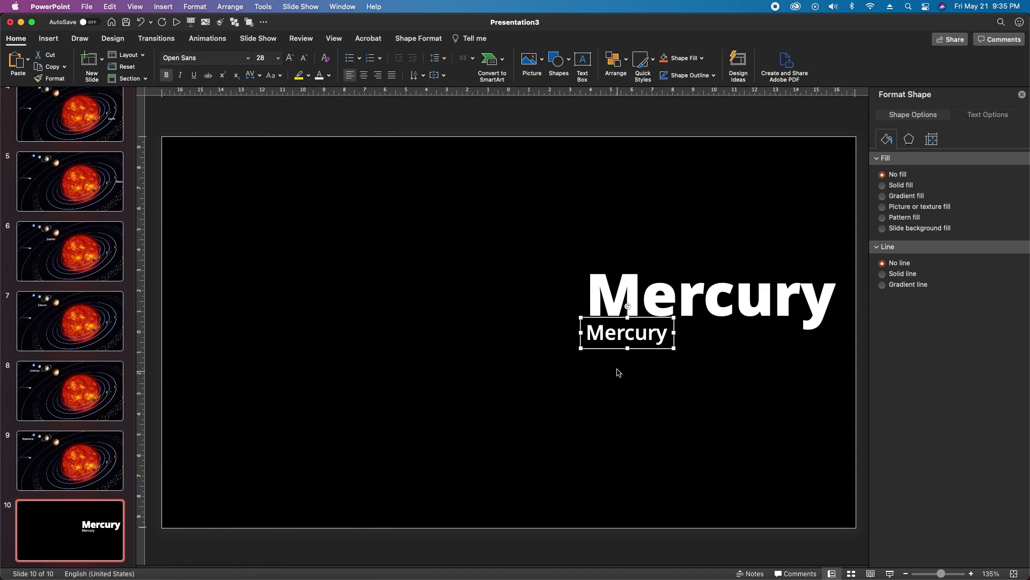
Place a third Mercury line underneath in Open Sans Light 20.
left_click_drag(611, 351, 611, 386)
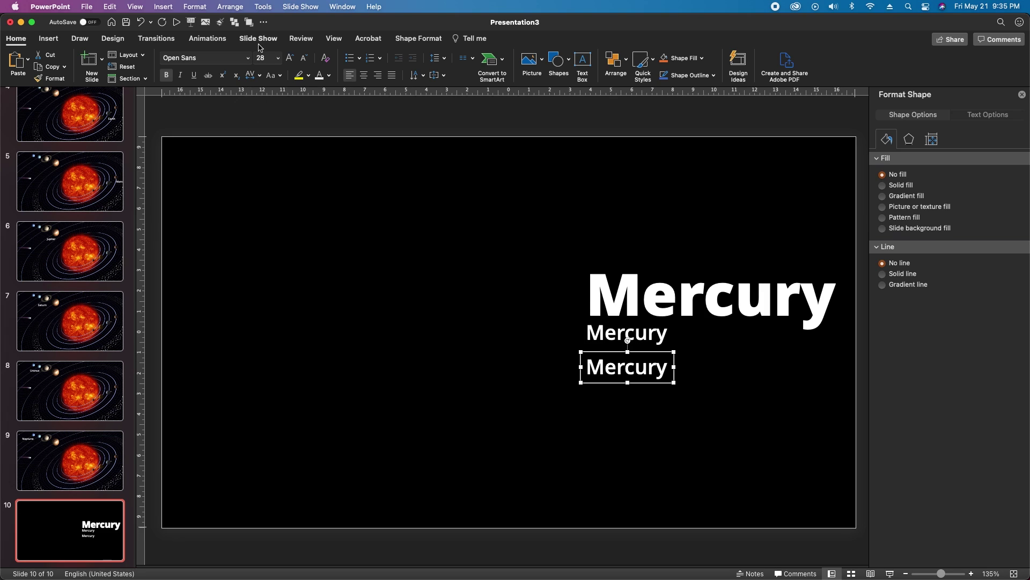
left_click(248, 58)
mouse_move(248, 151)
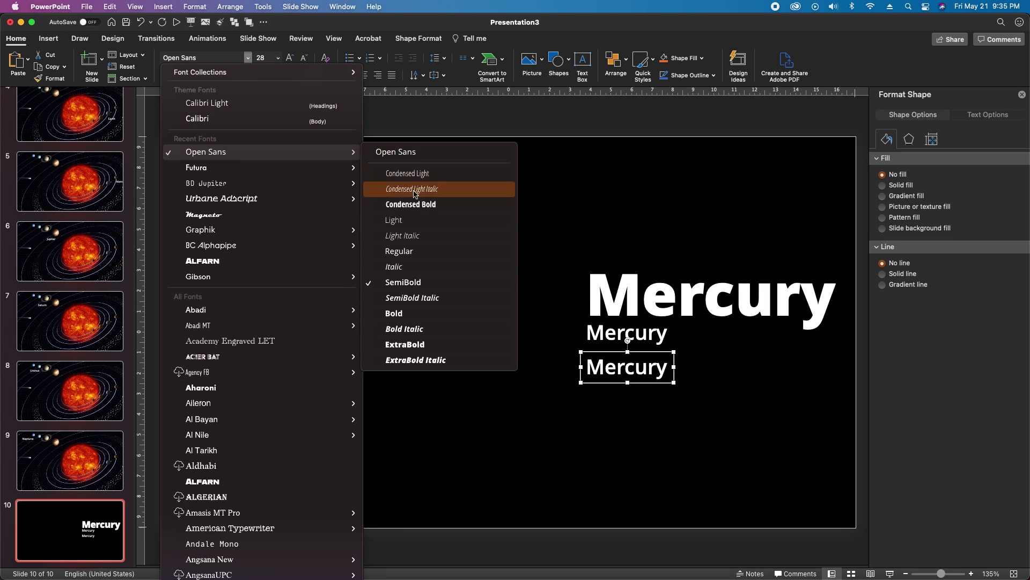
left_click(417, 221)
left_click(265, 59)
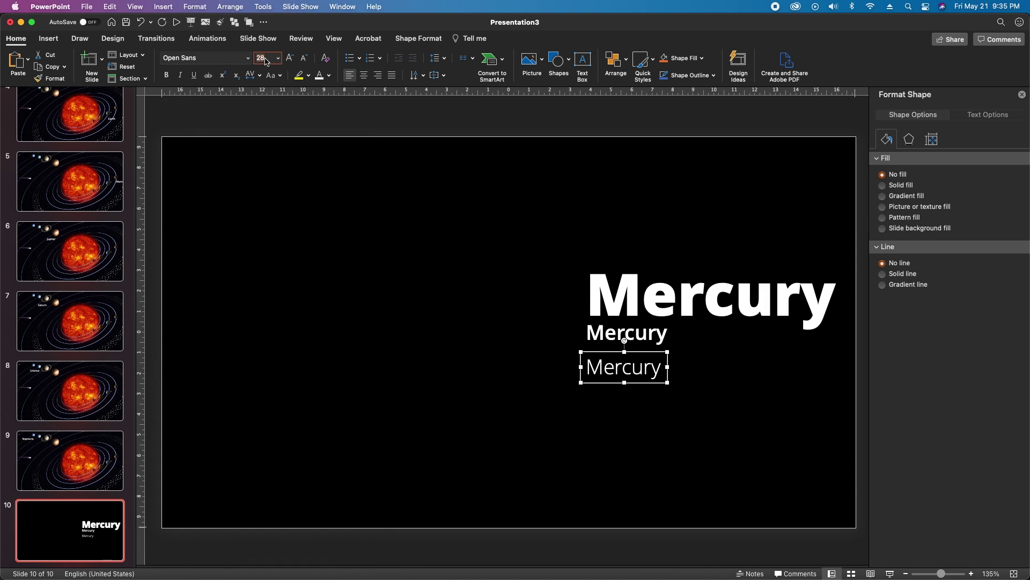
Stack the three Mercury lines left-aligned under the heading.
left_click(651, 255)
left_click_drag(651, 254, 612, 221)
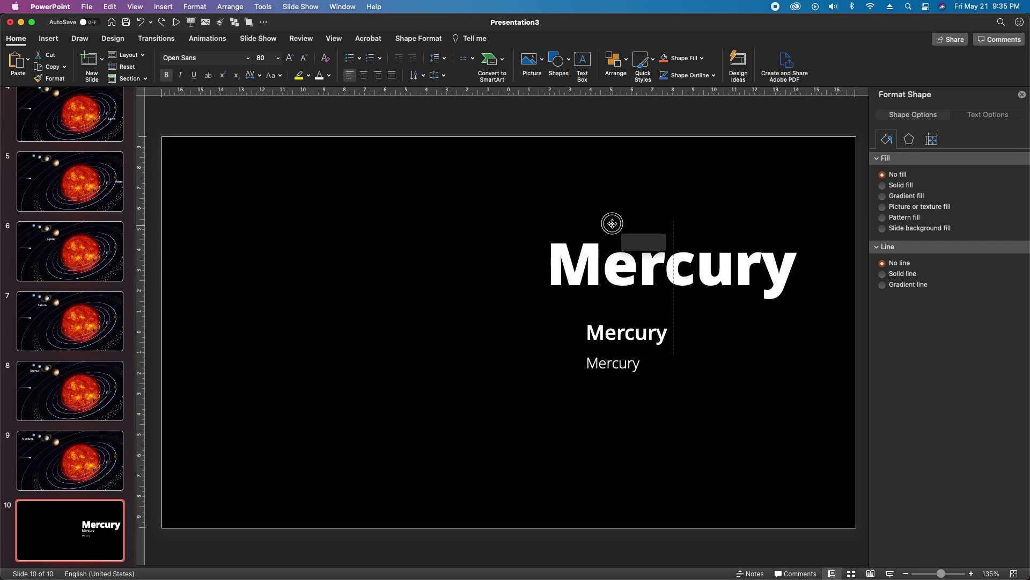
left_click(611, 316)
left_click_drag(615, 309, 583, 311)
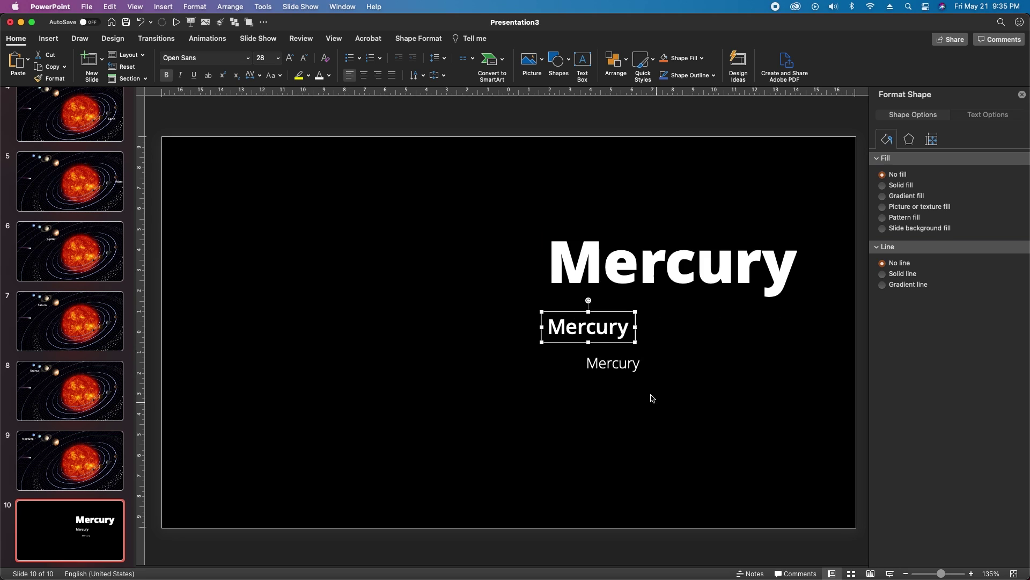
left_click(627, 369)
left_click_drag(628, 353, 586, 347)
left_click(317, 377)
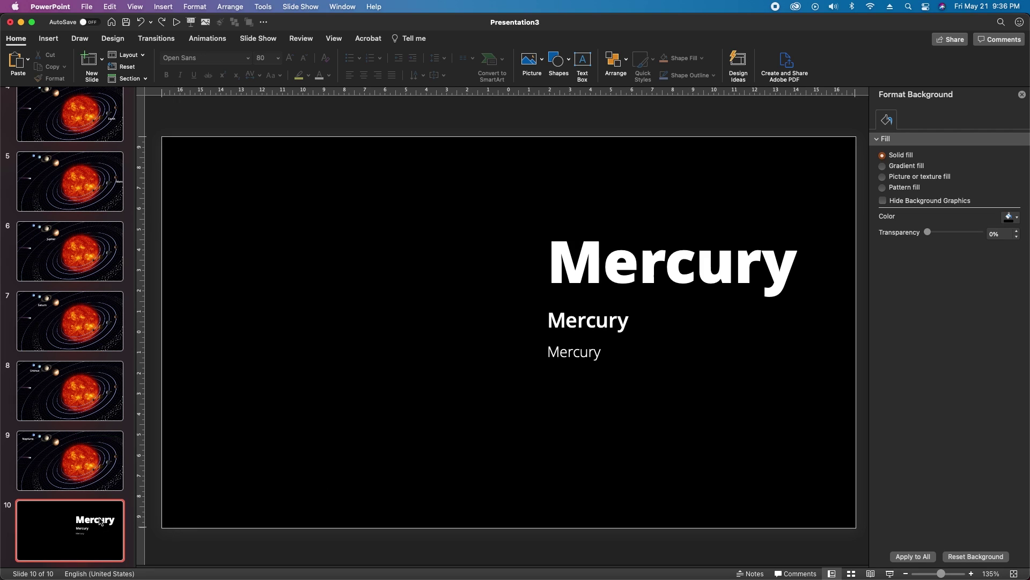
Duplicate the Mercury info slide, then return to slide 10.
left_click(103, 556)
key("super+d")
key("super+d")
key("super+d")
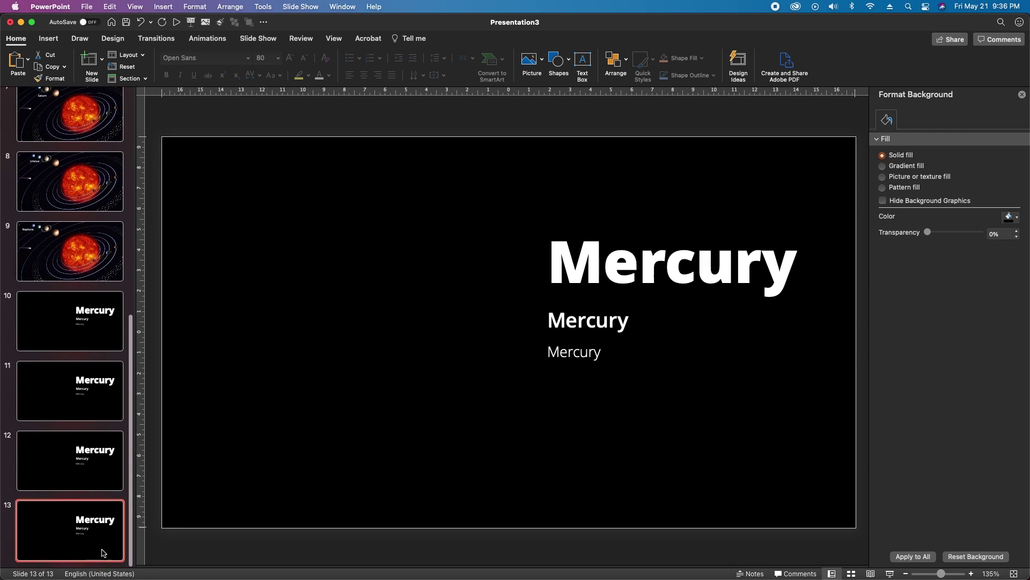
left_click(40, 340)
Insert mercury-11591.png, enlarge it to about 28.6 cm on the left, and send it to back.
left_click(531, 66)
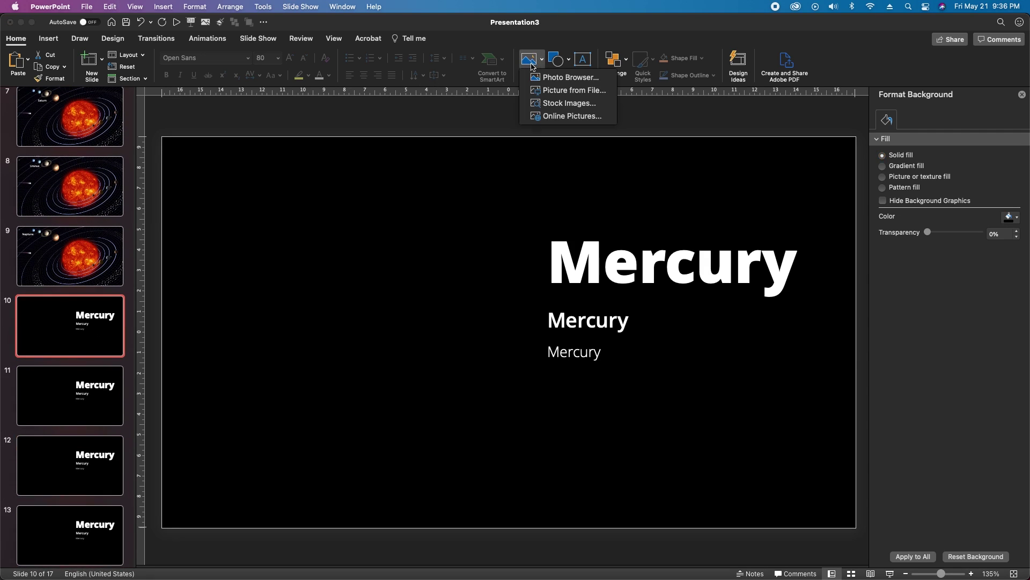
left_click(550, 91)
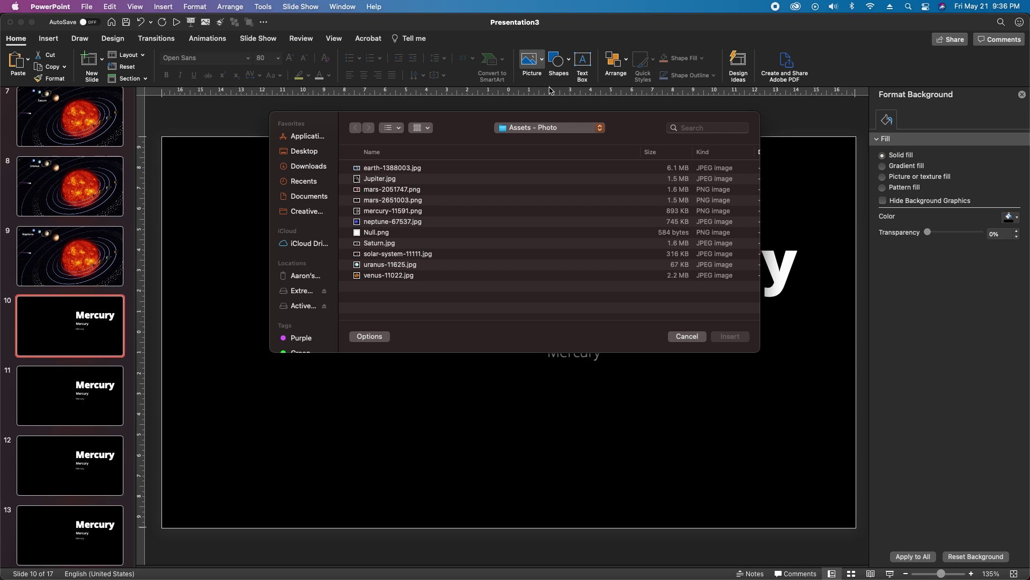
left_click(403, 211)
left_click(732, 336)
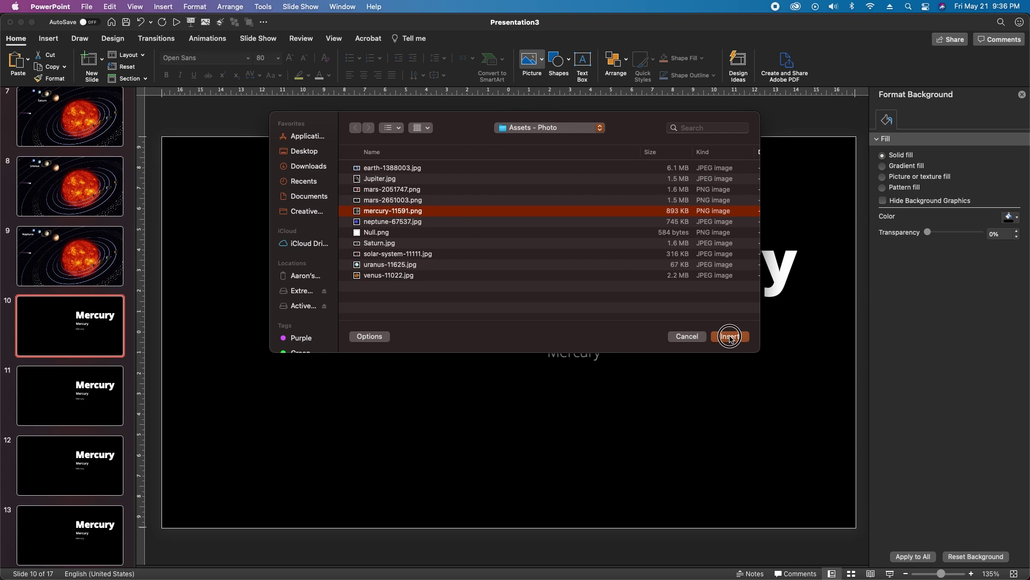
left_click_drag(630, 319, 410, 319)
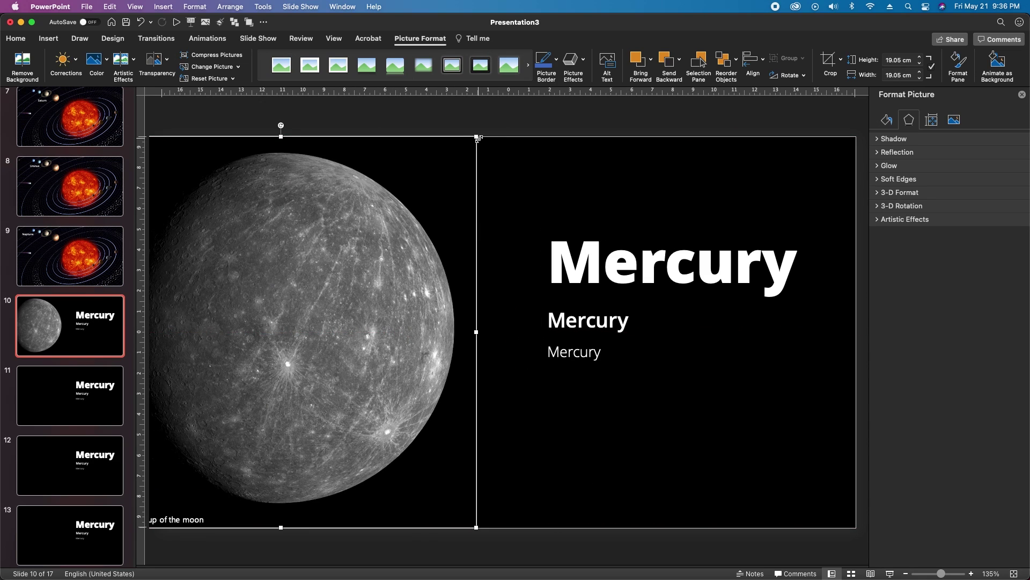
left_click_drag(478, 138, 575, 117)
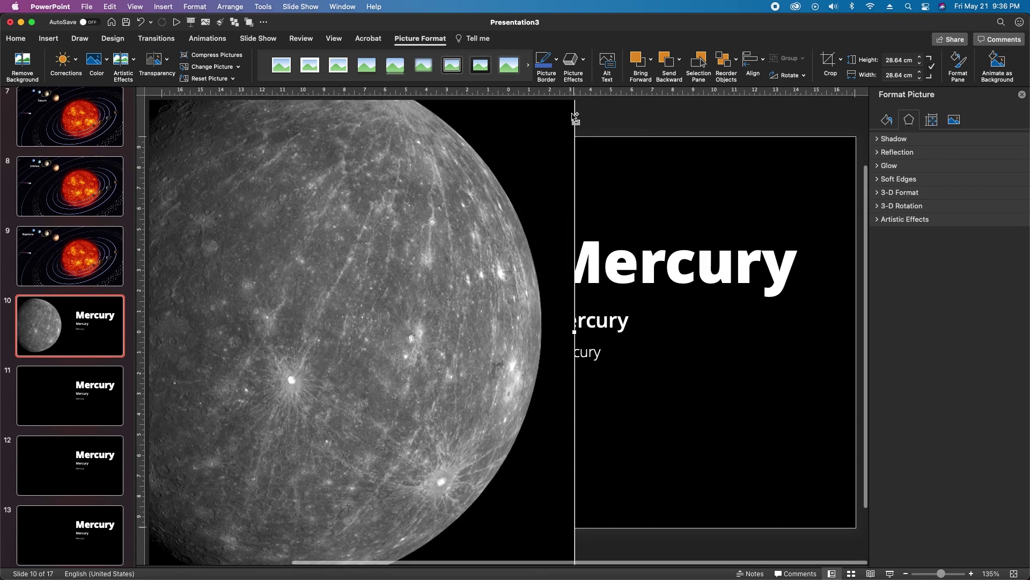
left_click_drag(456, 229, 434, 311)
left_click(680, 60)
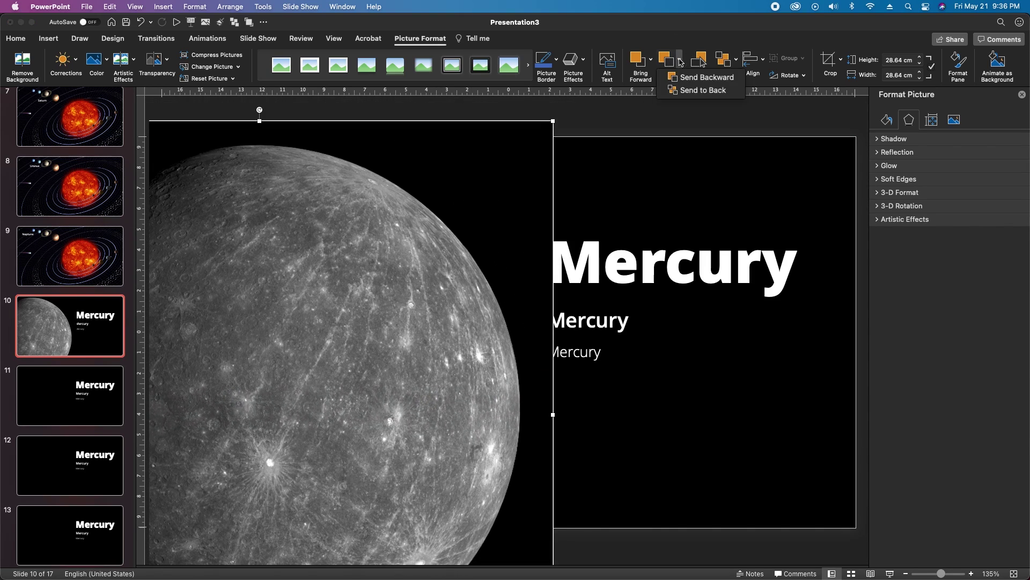
left_click(703, 90)
left_click_drag(434, 408, 405, 407)
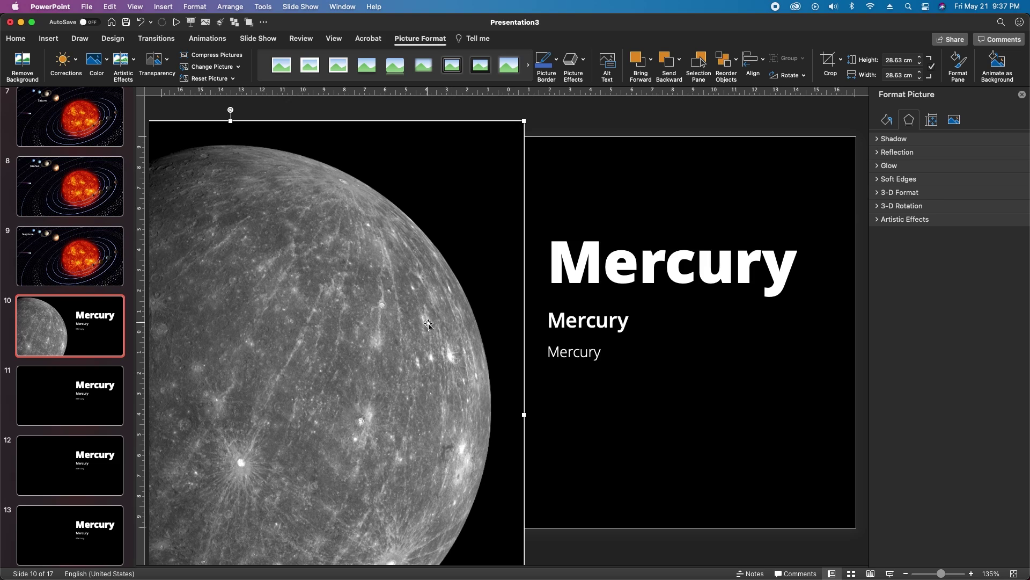
Colour the Mercury heading with a grey sampled from the photo.
double_click(643, 261)
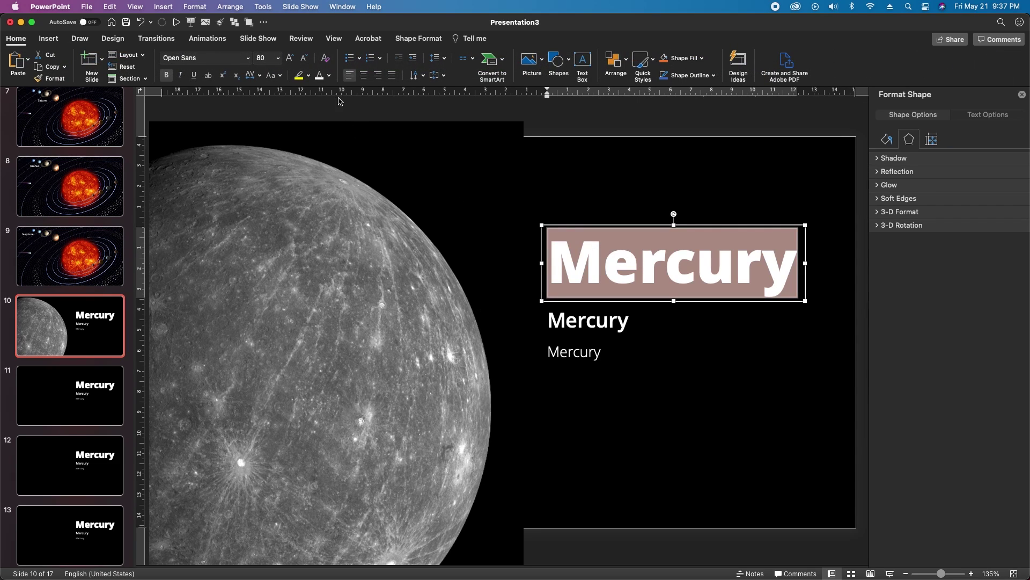
left_click(331, 76)
left_click(348, 226)
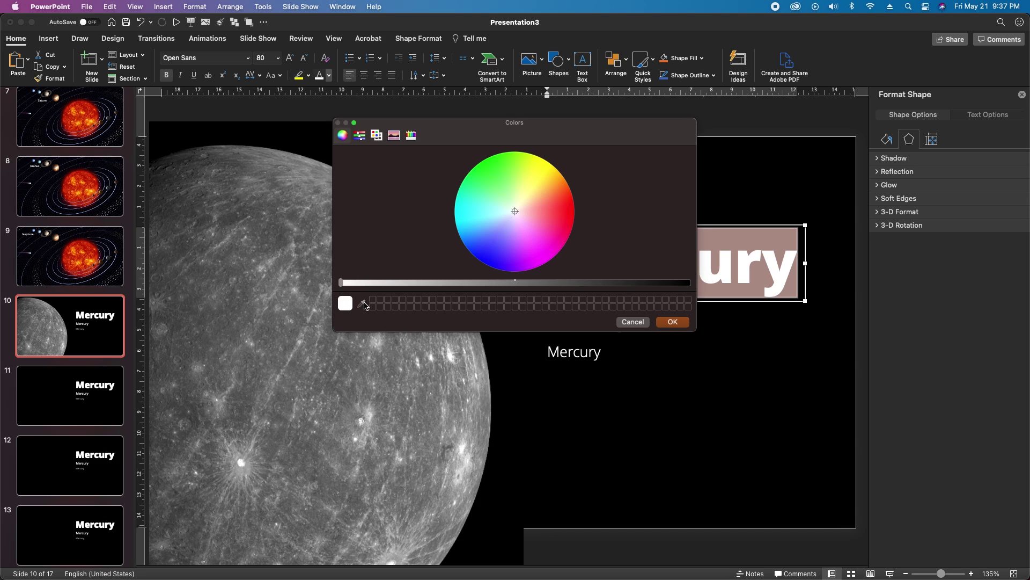
left_click(364, 305)
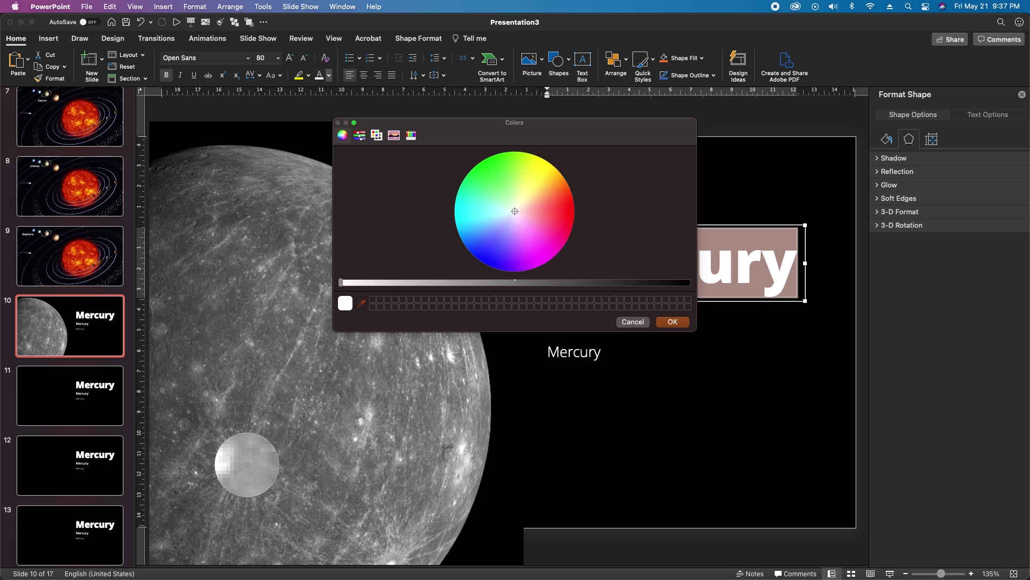
left_click(246, 464)
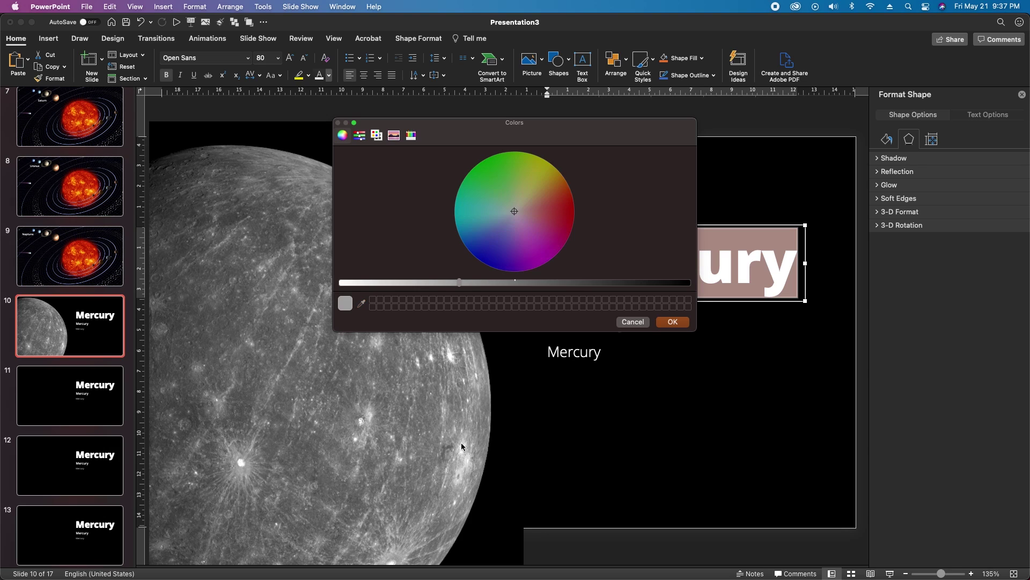
left_click(669, 324)
Change the subtitle to '1st planet from the sun' and paste the ice paragraph into the body.
double_click(555, 321)
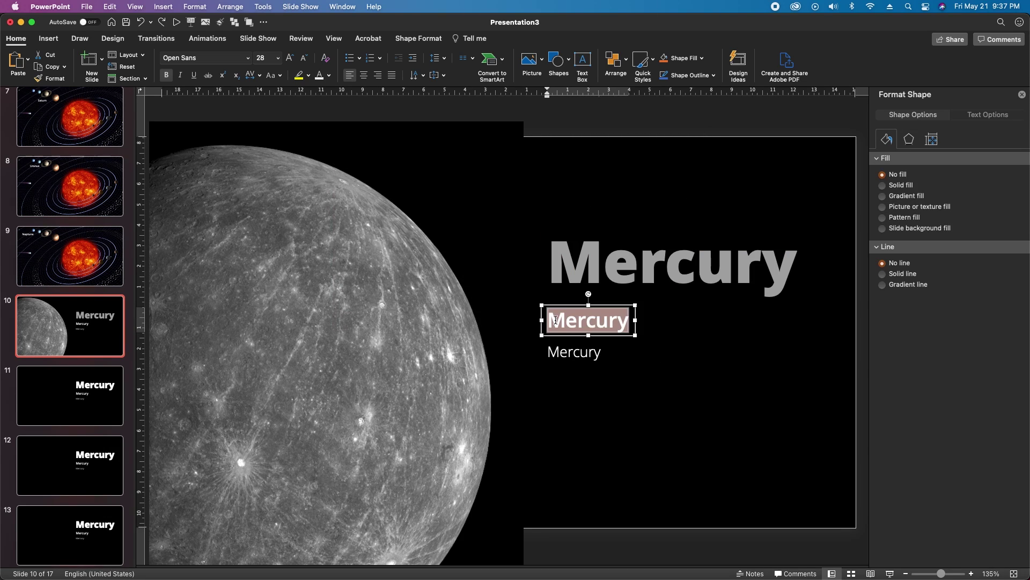
type("1st planet from the sun")
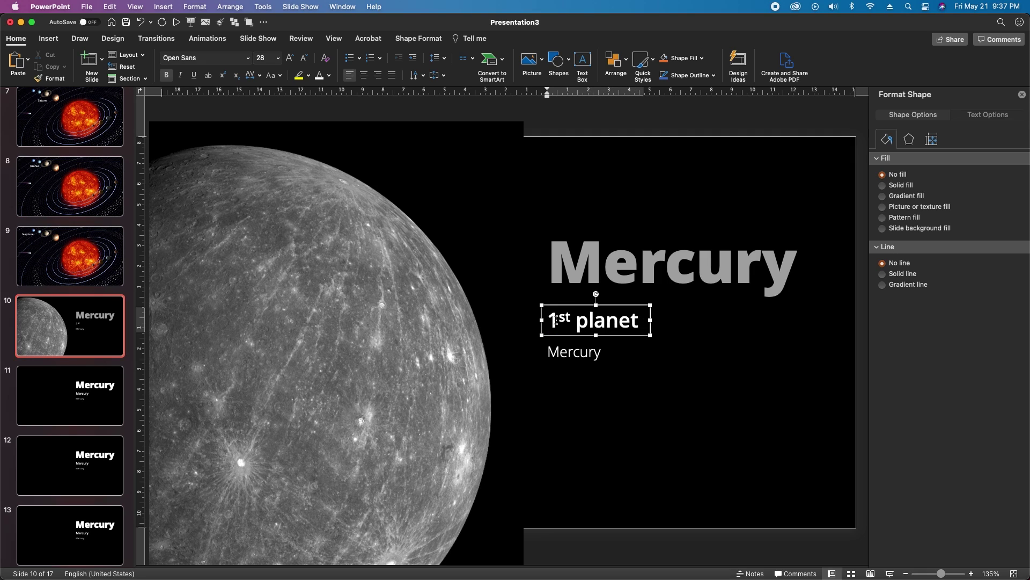
left_click(567, 352)
double_click(567, 352)
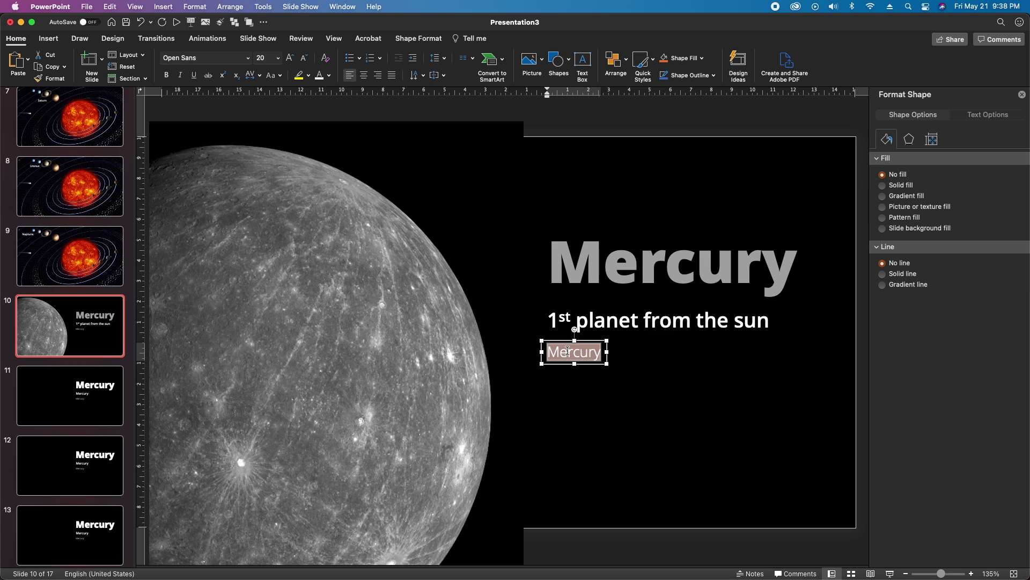
type("It’s hot, but not too hot for ice. Mercury’s ice hides in permanently shadowed craters, which never receive any sunlight.")
left_click(756, 221)
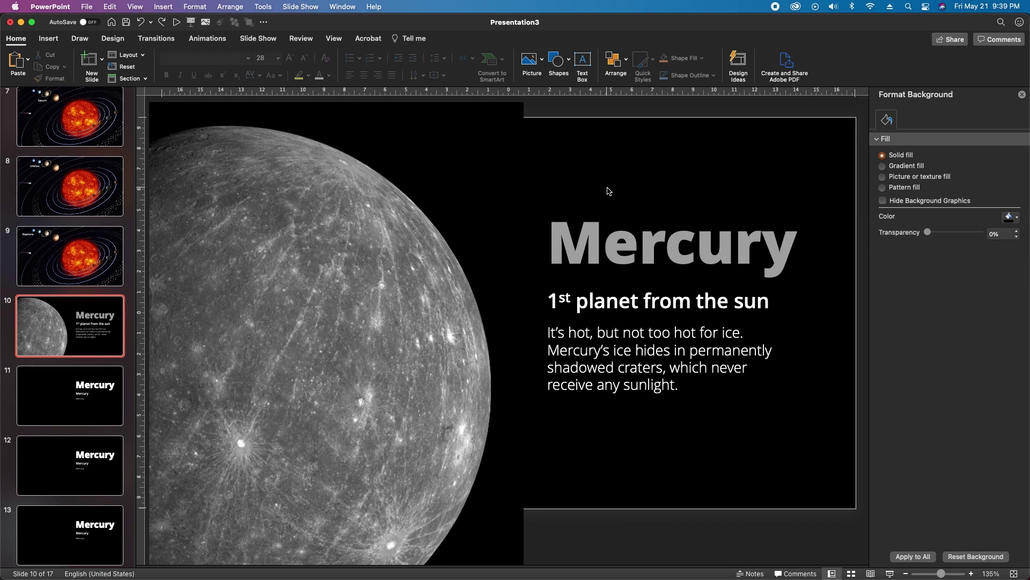
Insert the Venus photo on slide 11 and enlarge it across the slide's side.
left_click(57, 407)
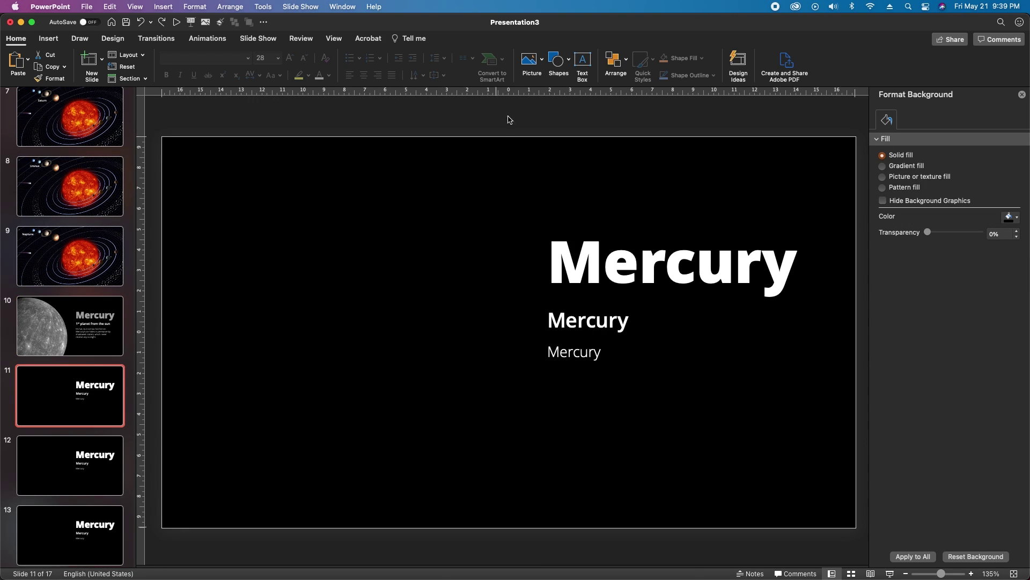
left_click(531, 62)
left_click(570, 92)
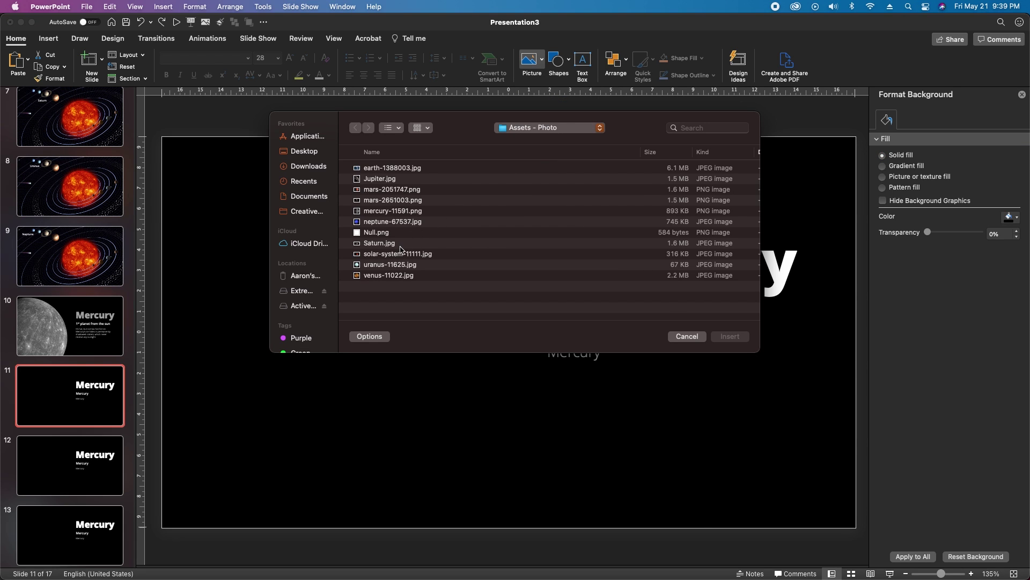
double_click(388, 274)
left_click_drag(472, 168, 744, 89)
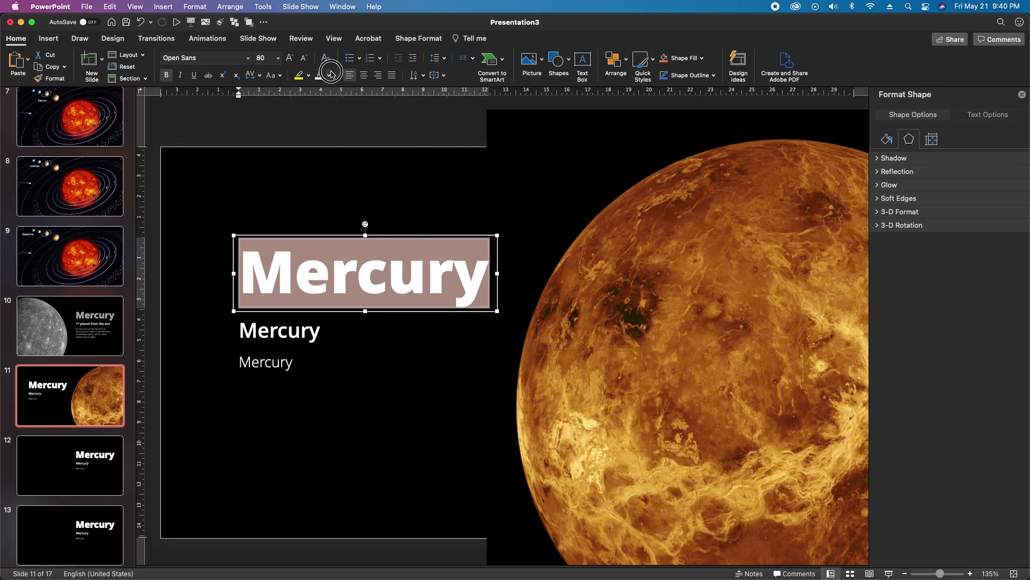
Open the title's custom font colour, compare with the Mercury slide, and return to Venus.
left_click(329, 75)
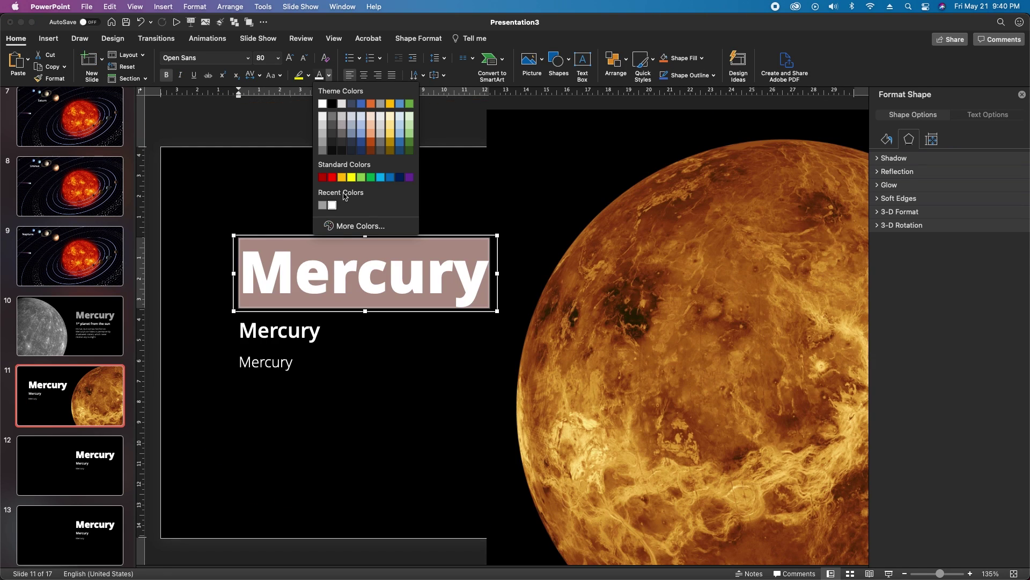
left_click(344, 226)
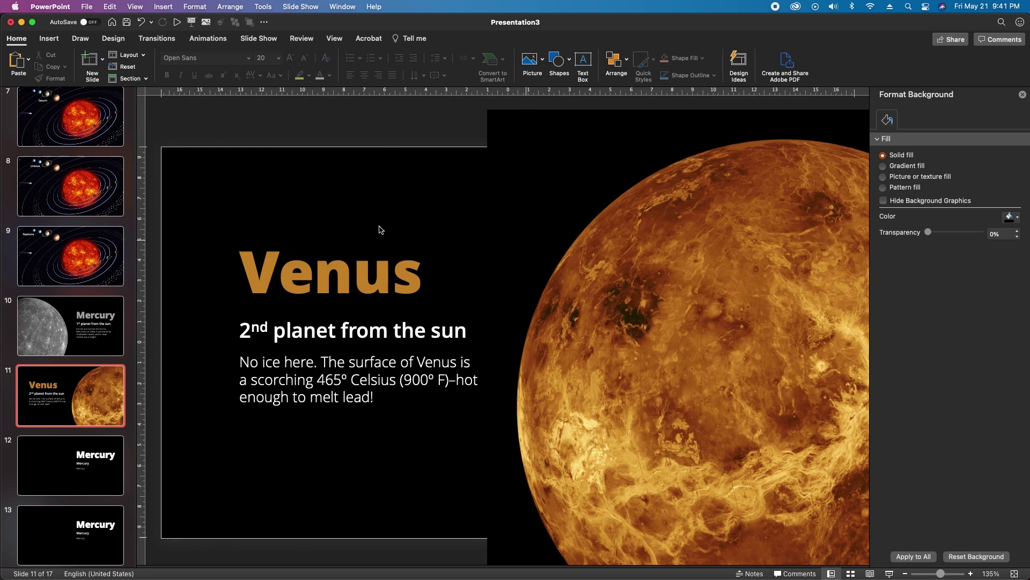
left_click(24, 337)
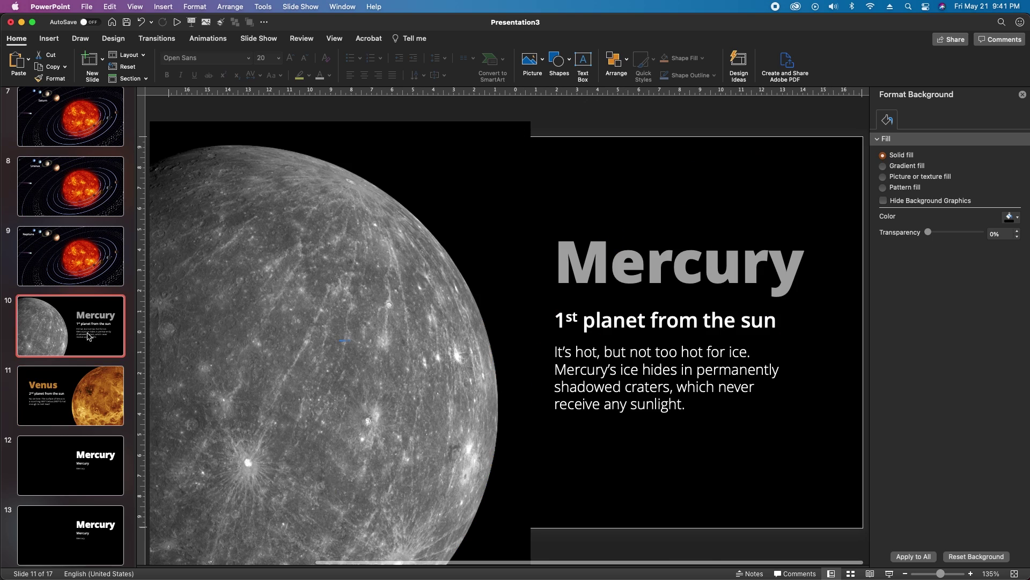
left_click(101, 402)
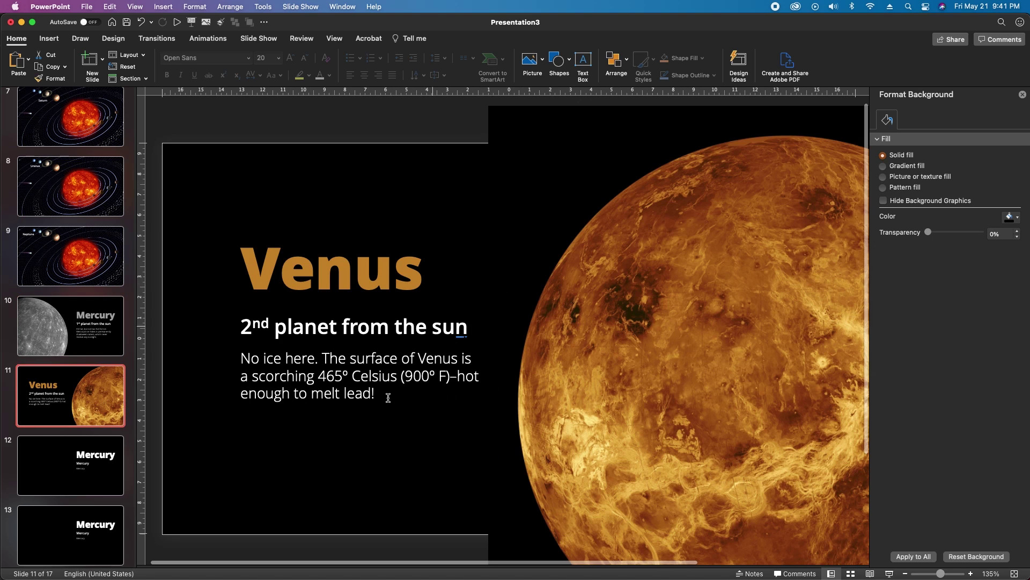
scroll(450, 370, "up", 3)
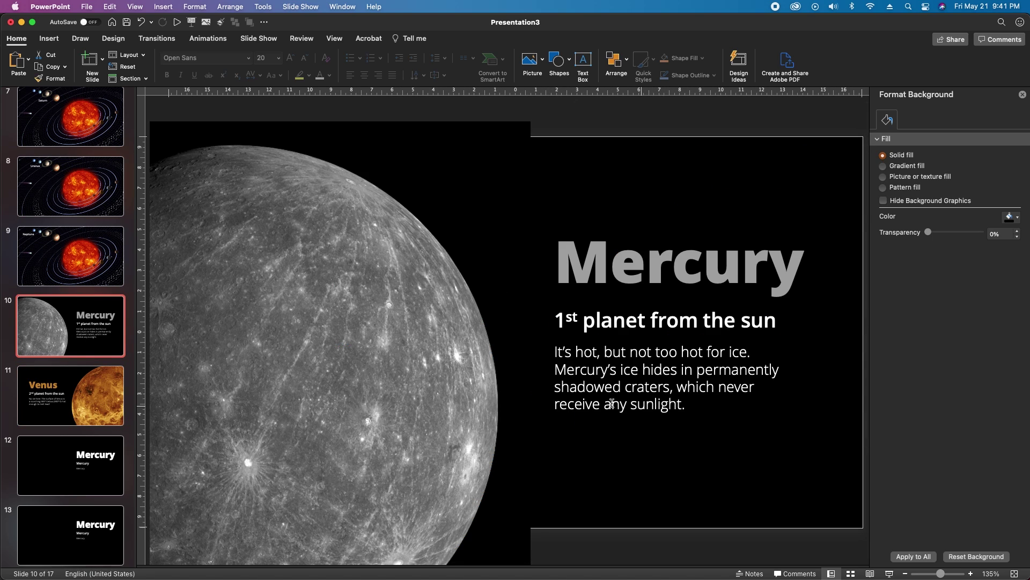
left_click(92, 424)
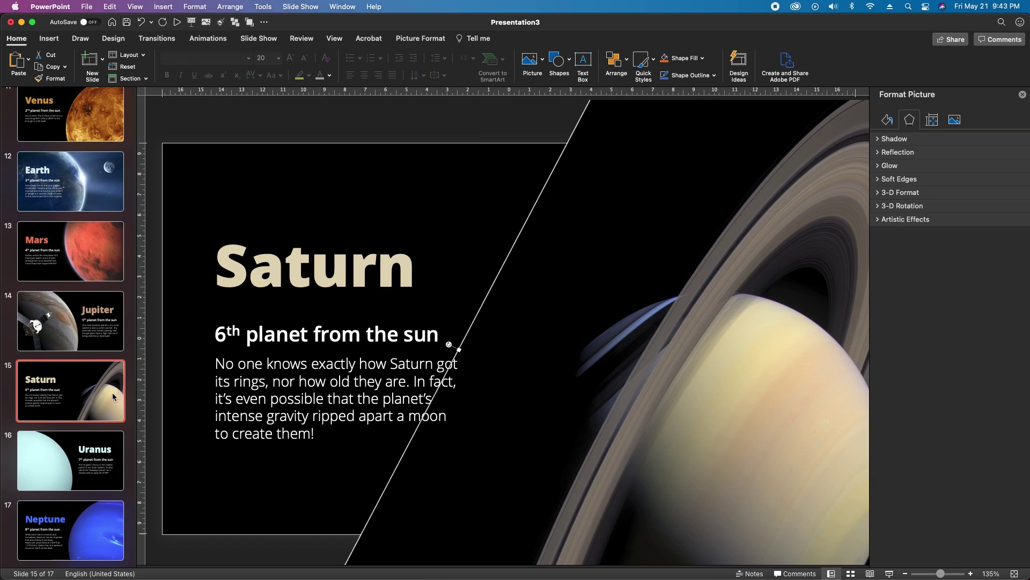
Draw a small oval over Mercury on slide 1 with no fill and no line.
scroll(84, 221, "up", 10)
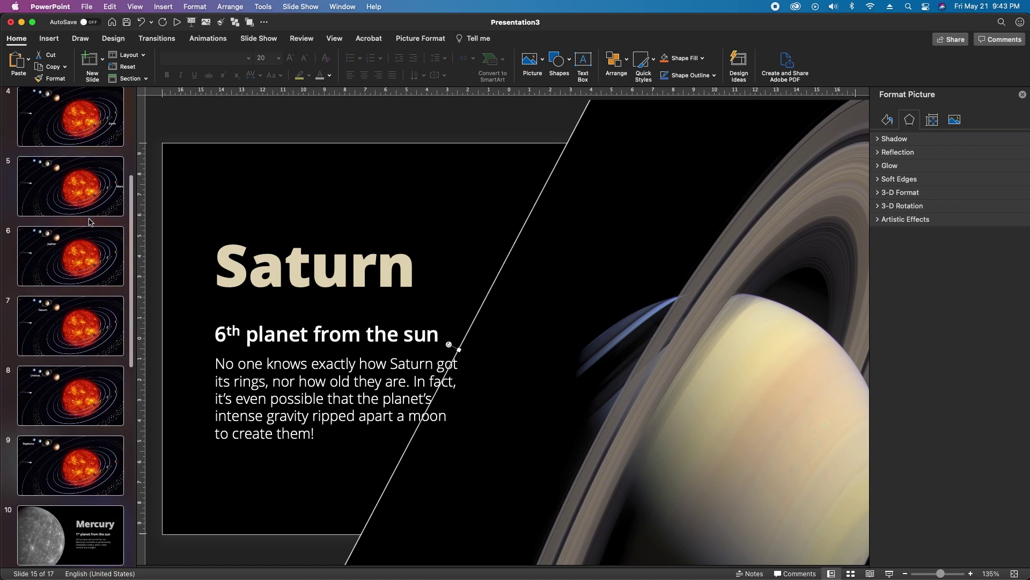
left_click(89, 136)
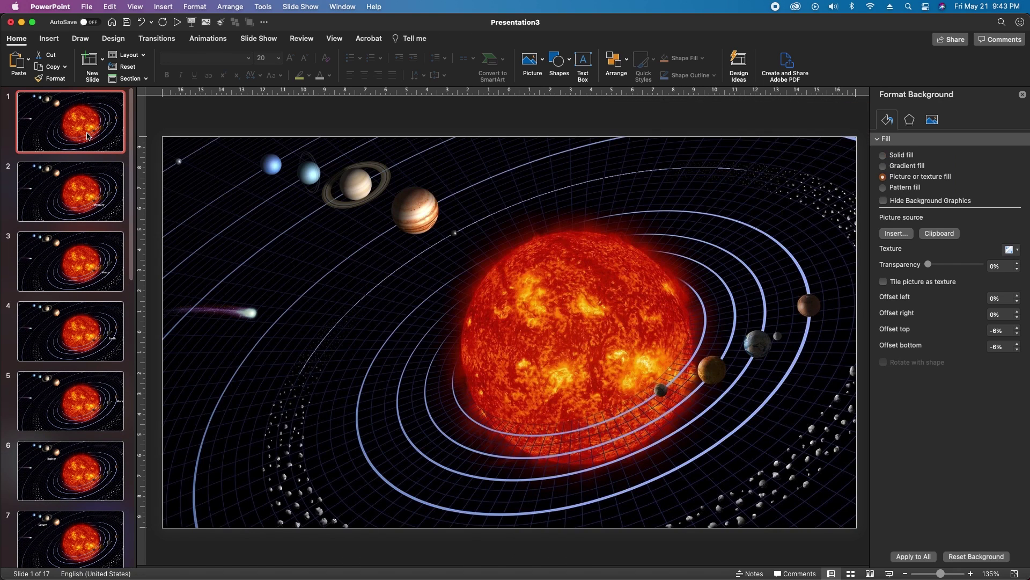
left_click(561, 61)
left_click(574, 206)
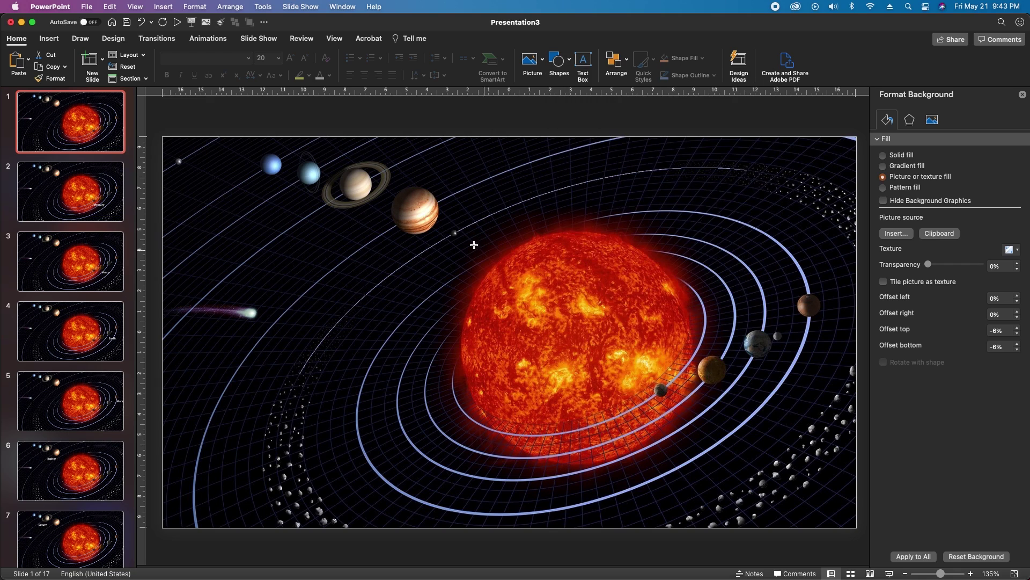
left_click_drag(655, 382, 667, 398)
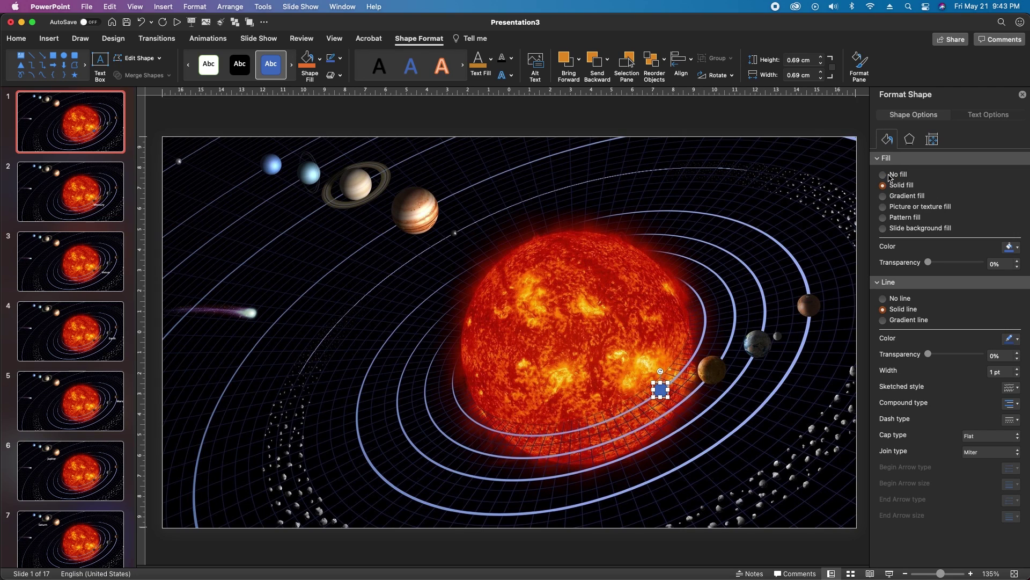
left_click(883, 175)
left_click(883, 264)
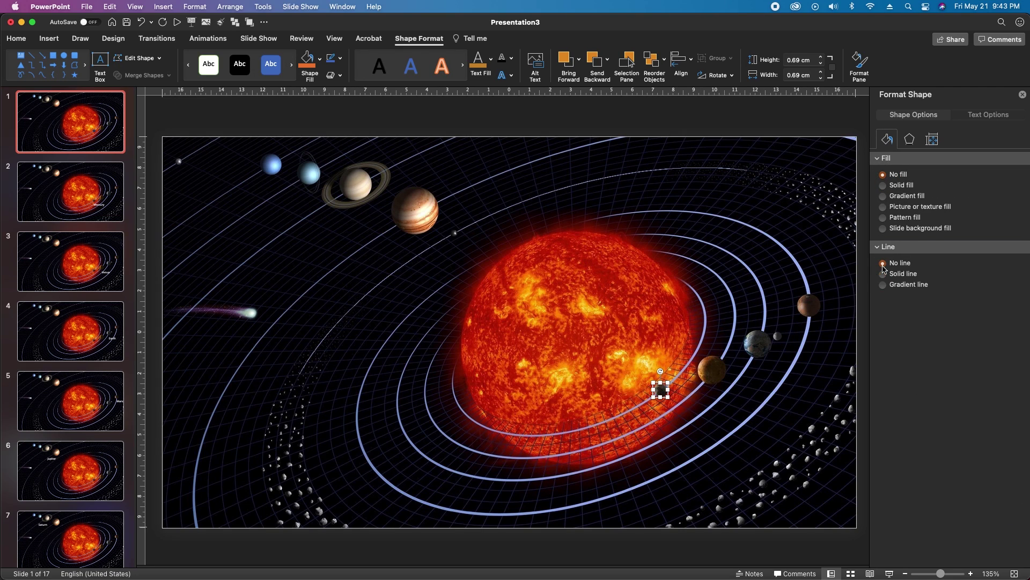
left_click(656, 391)
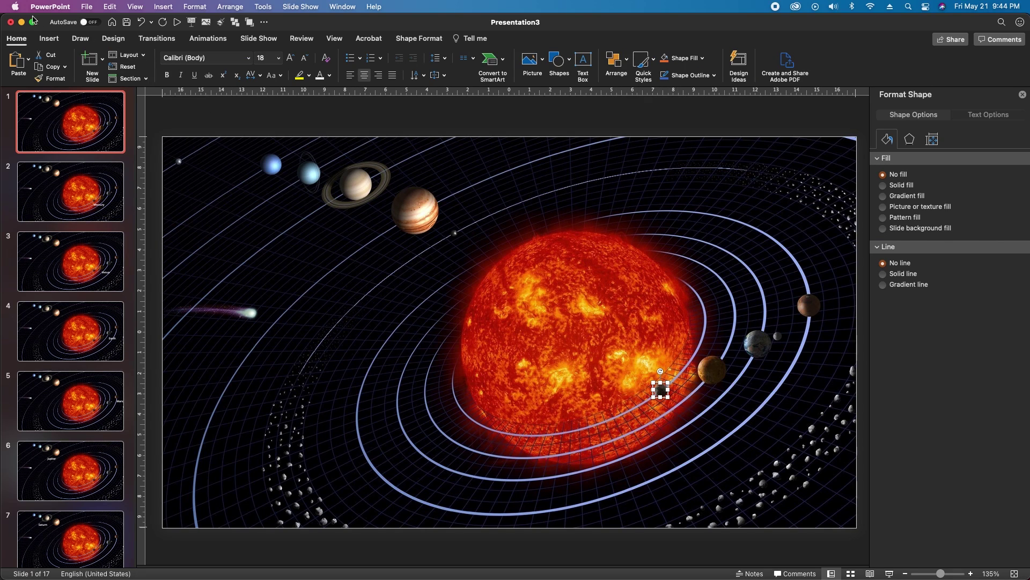
Give the invisible circle a Mouse Over action hyperlinking to '2. Slide 2'.
left_click(47, 39)
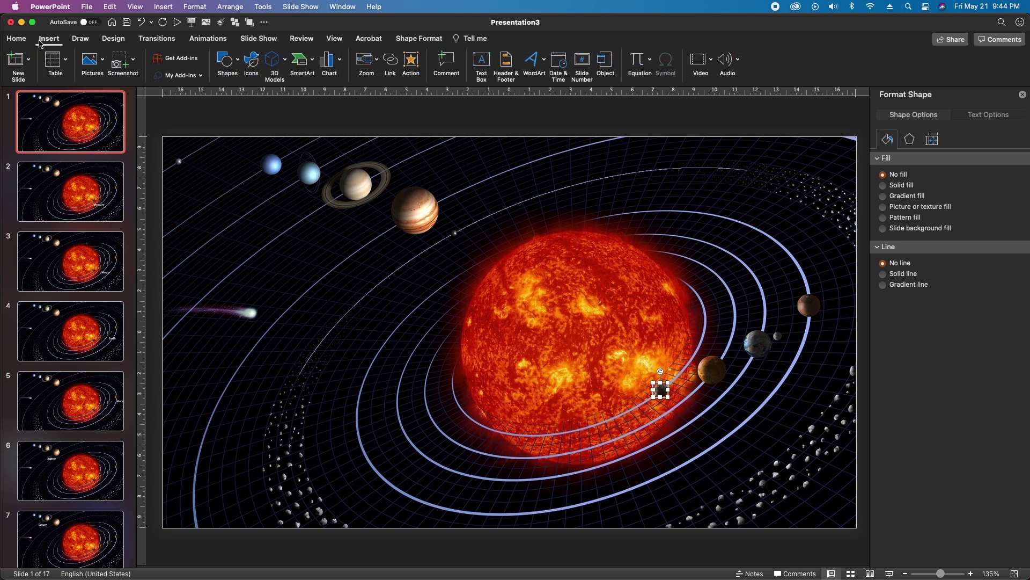
left_click(409, 69)
left_click(555, 135)
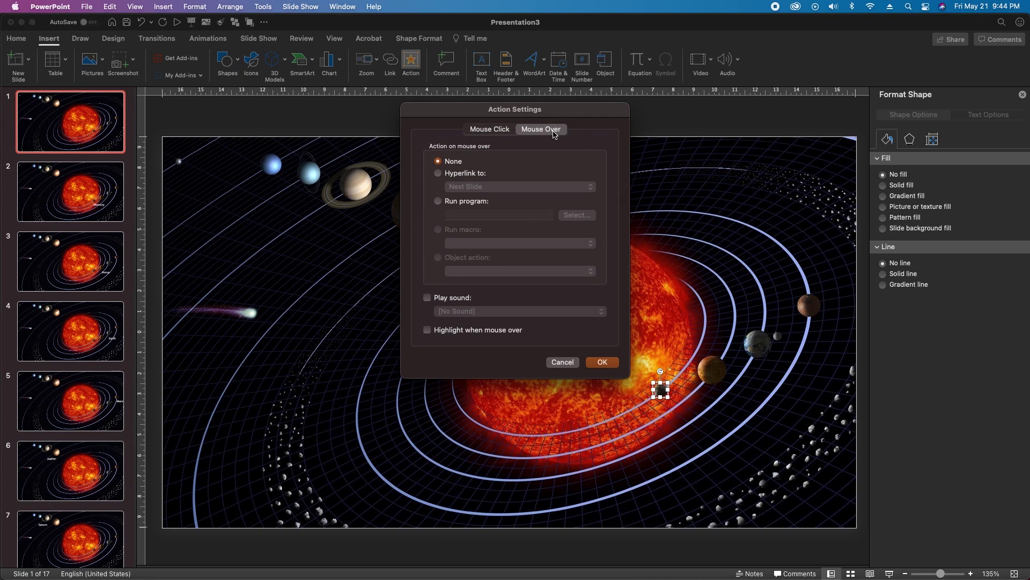
left_click(438, 173)
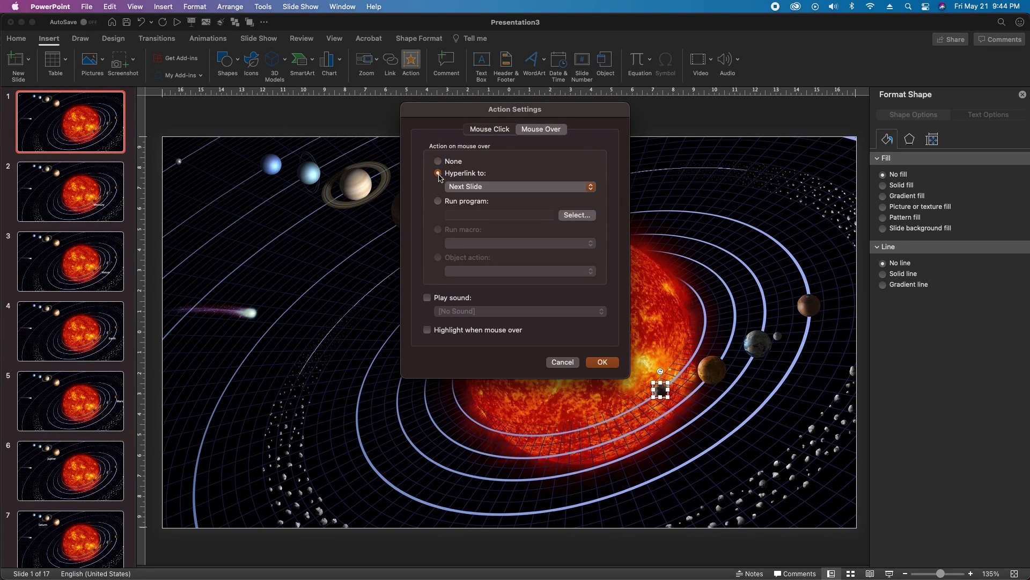
left_click(591, 188)
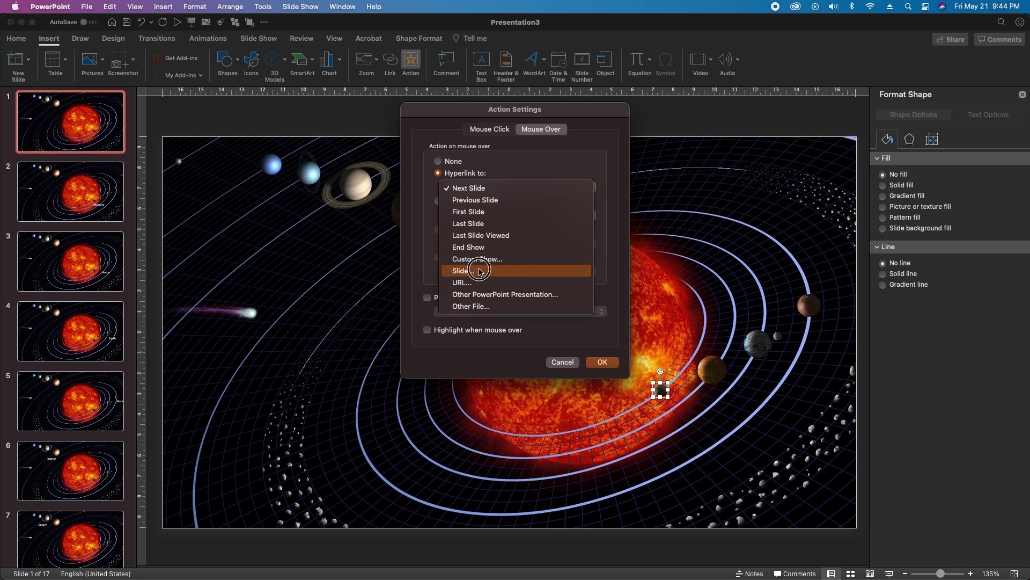
left_click(479, 271)
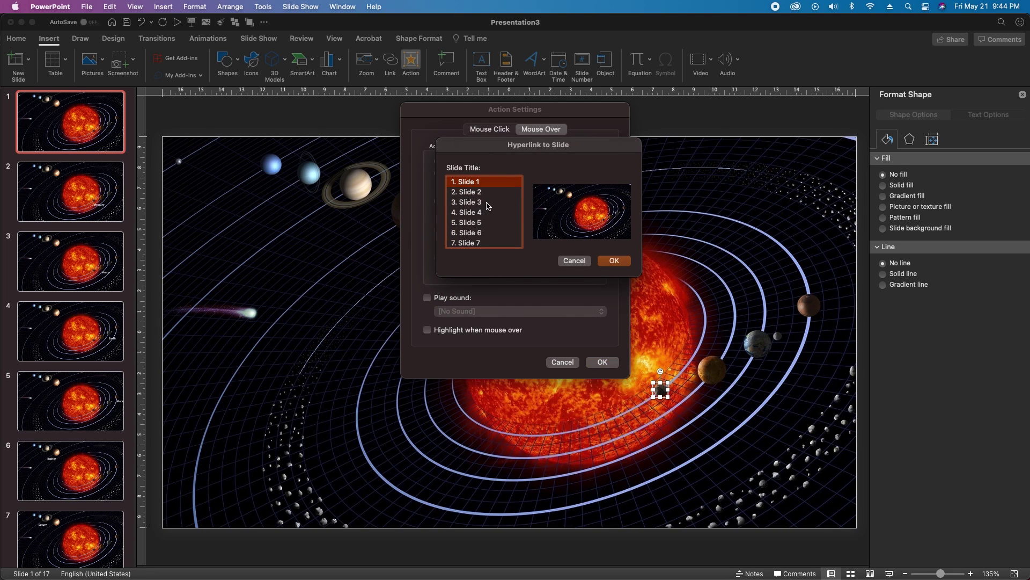
left_click(472, 192)
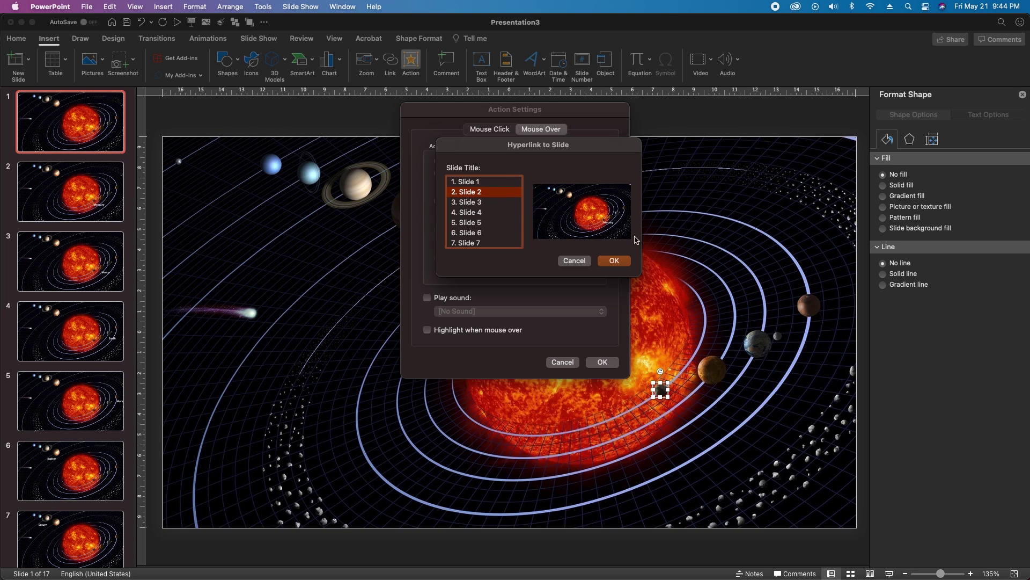
left_click(615, 261)
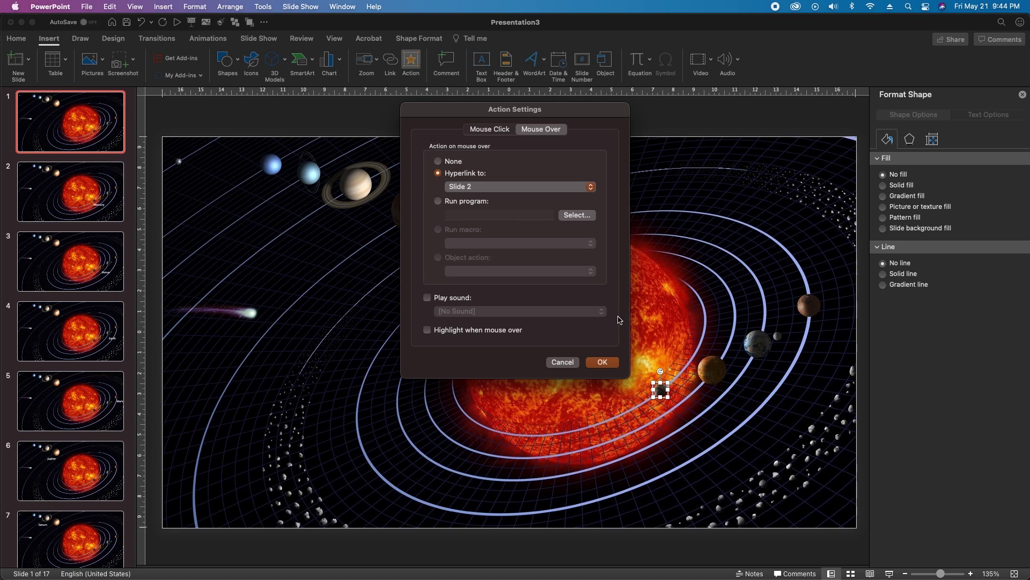
left_click(605, 362)
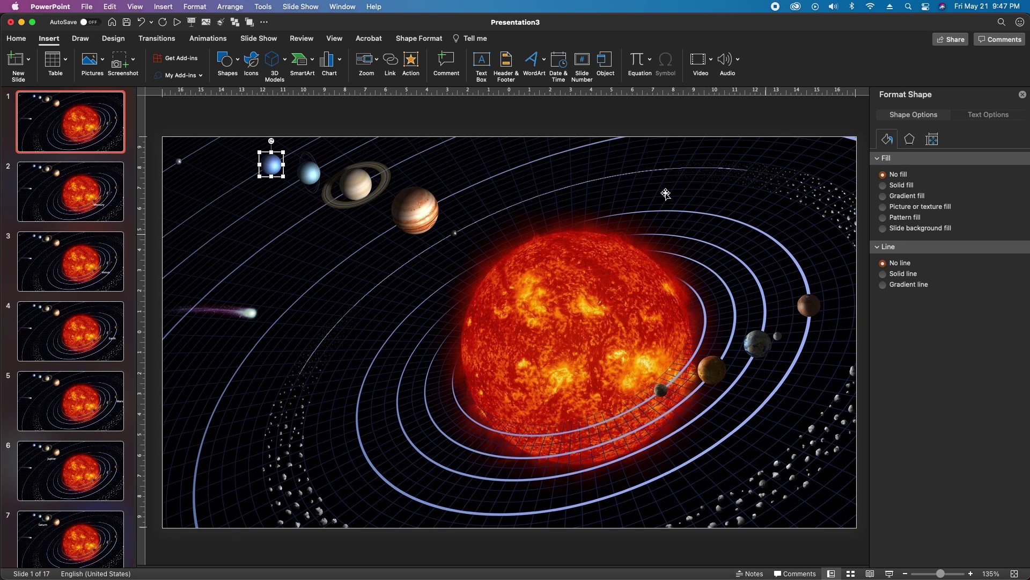
left_click(311, 181)
left_click(368, 189)
left_click(440, 214)
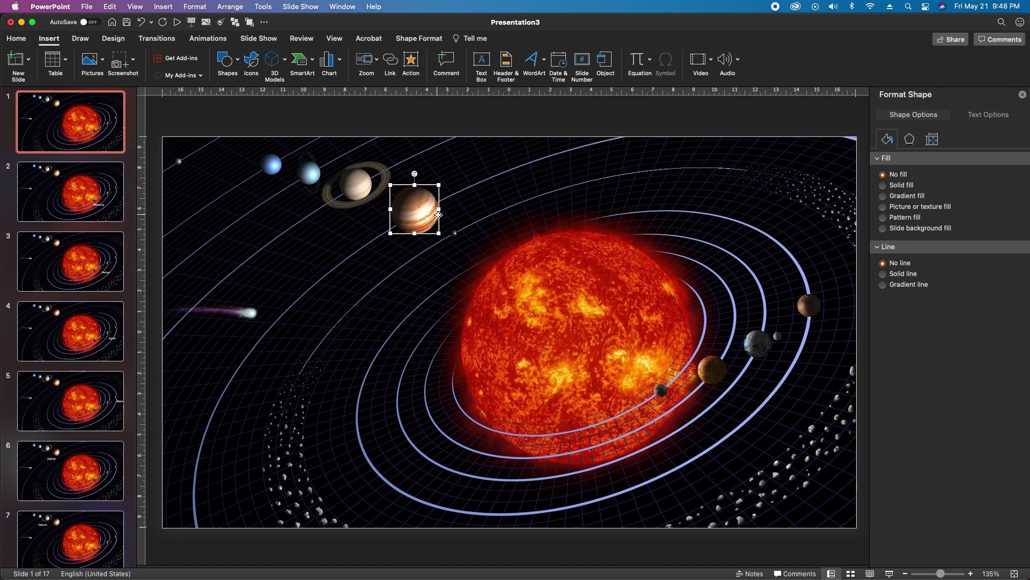
left_click(811, 304)
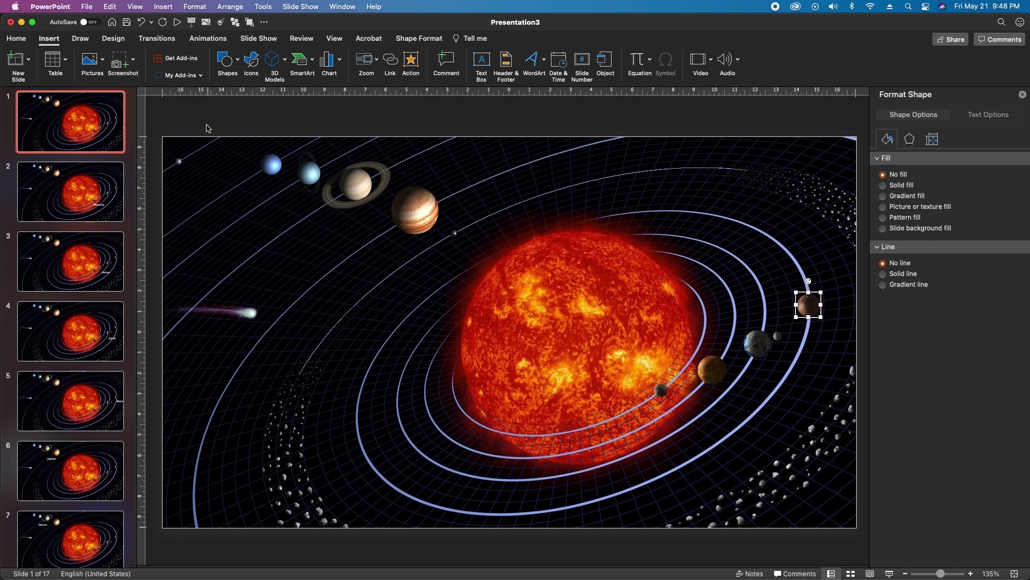
left_click(195, 112)
left_click(613, 385)
Confirm that slide 1 and the Mercury and Venus name slides all carry the invisible planet hover shapes.
left_click_drag(612, 385, 858, 498)
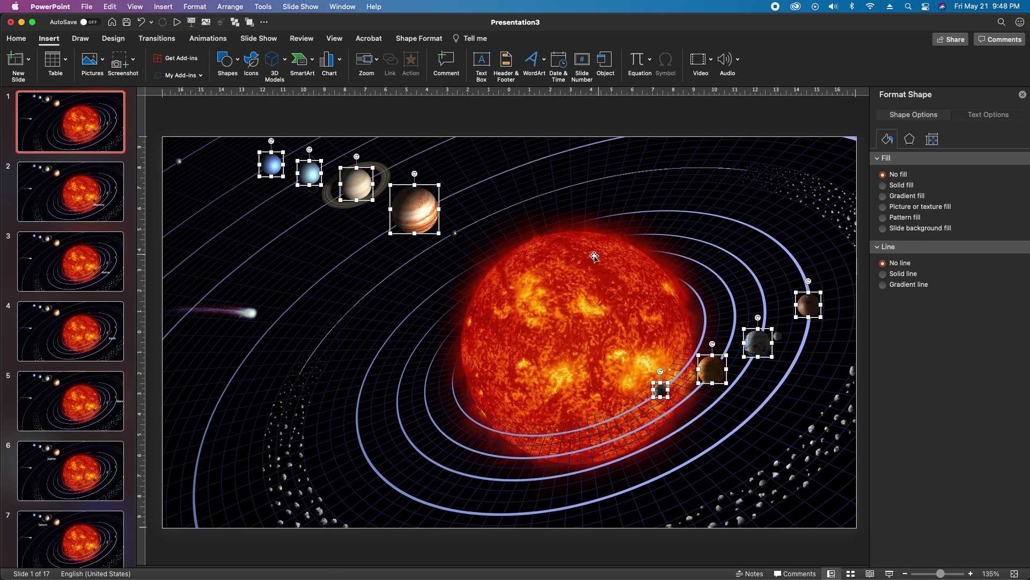
left_click(77, 217)
key("super+a")
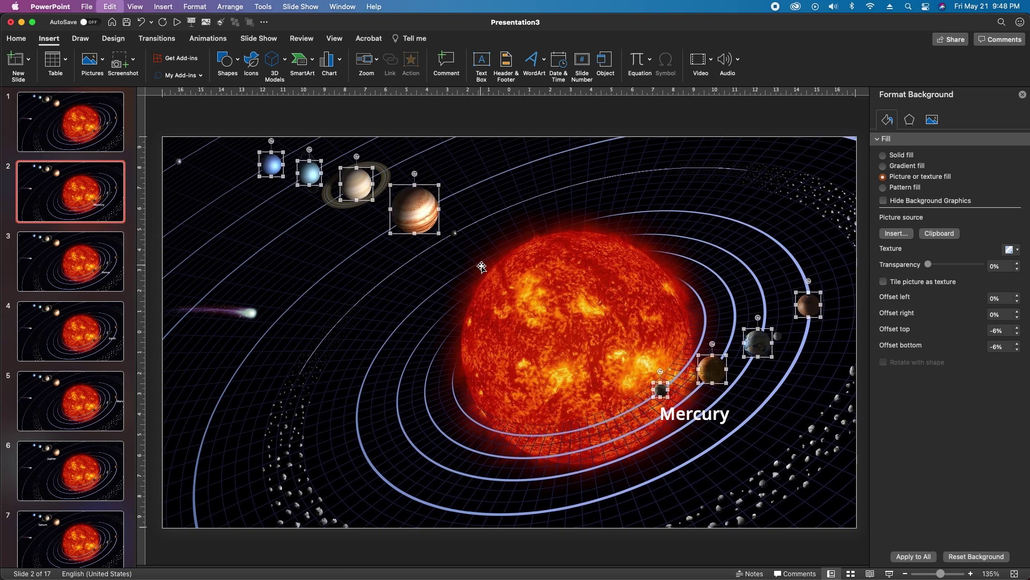
left_click(108, 267)
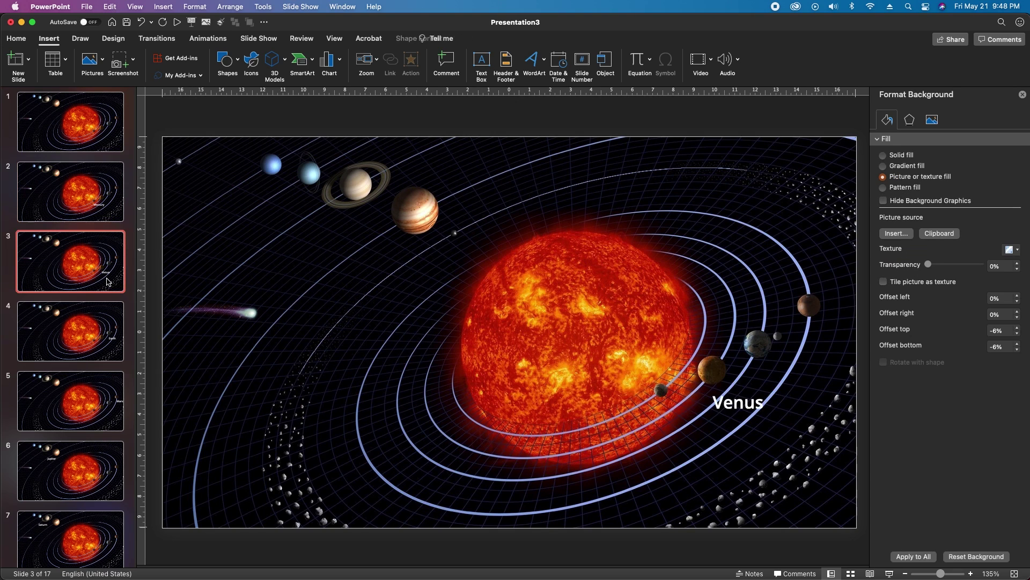
key("super+a")
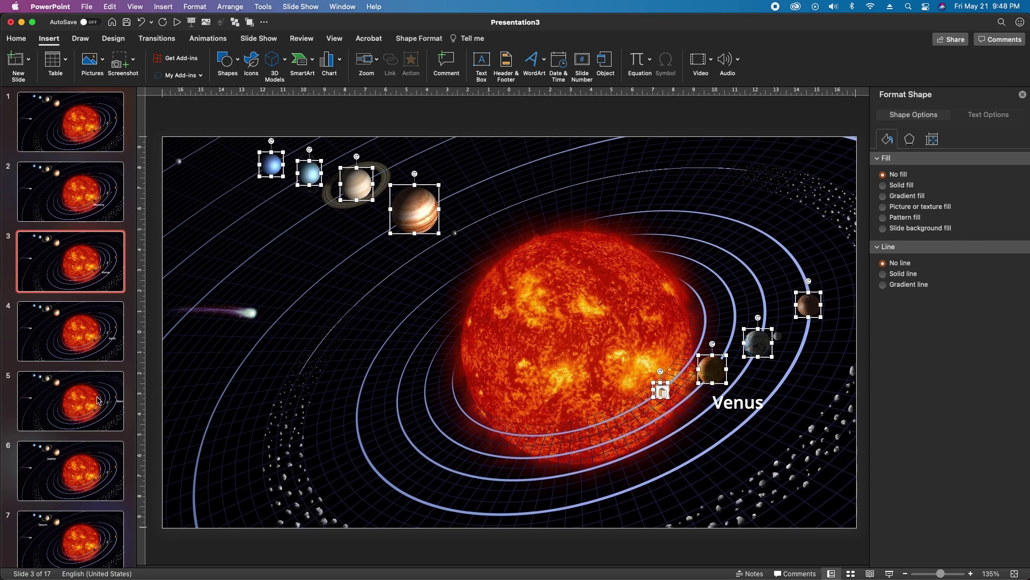
scroll(97, 261, "down", 5)
scroll(96, 186, "up", 2)
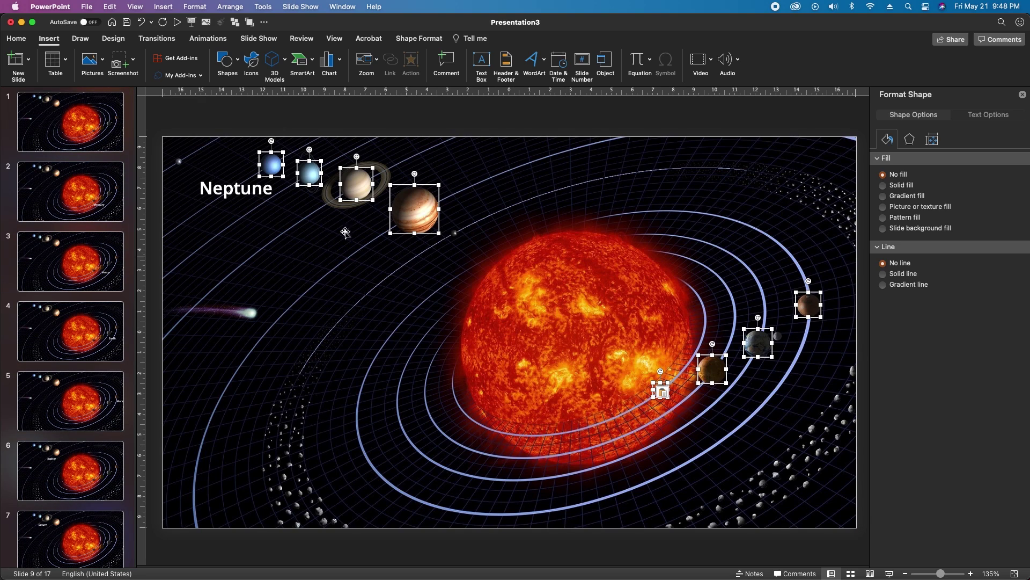
scroll(63, 439, "down", 5)
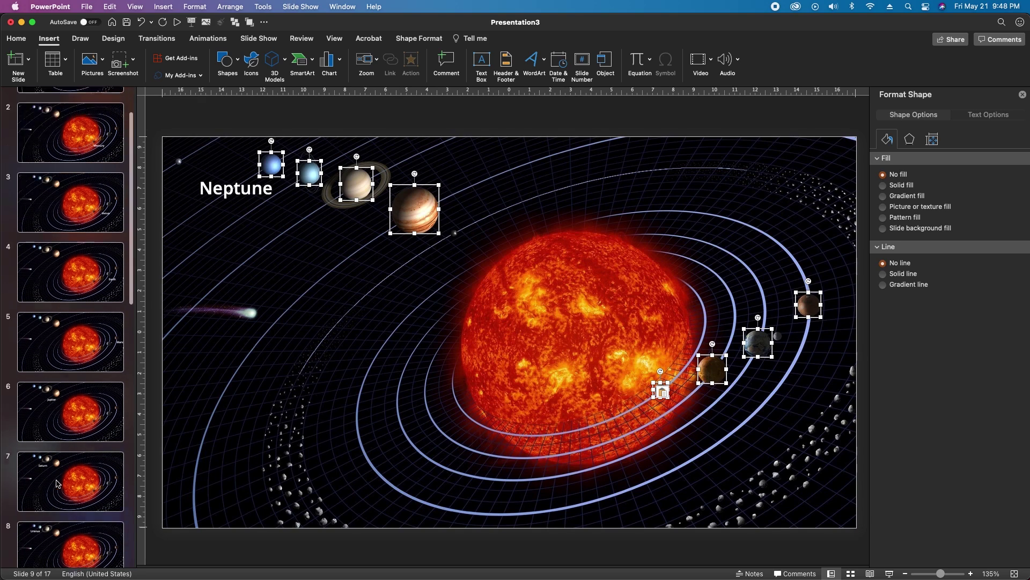
scroll(79, 444, "up", 4)
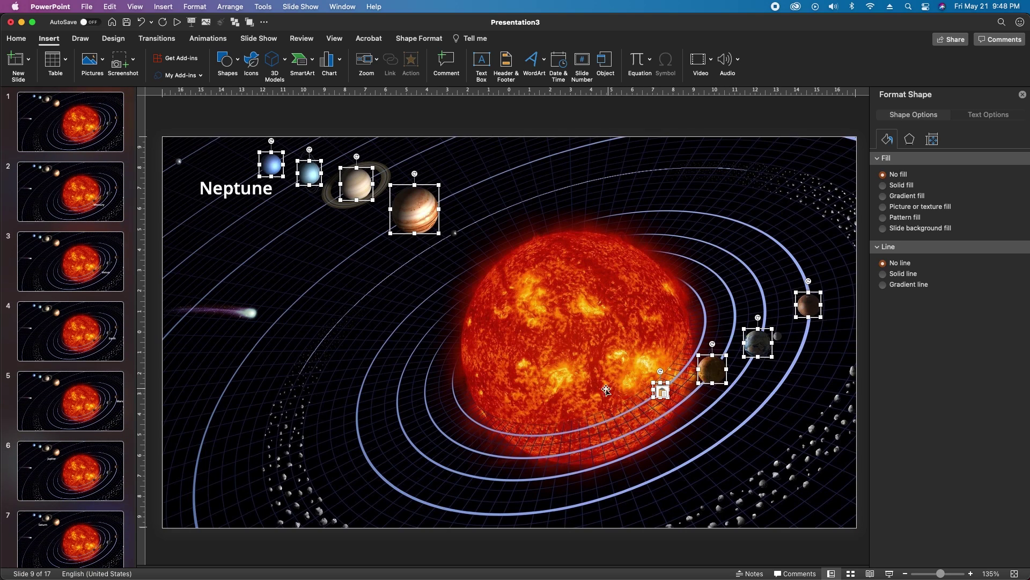
scroll(83, 414, "down", 4)
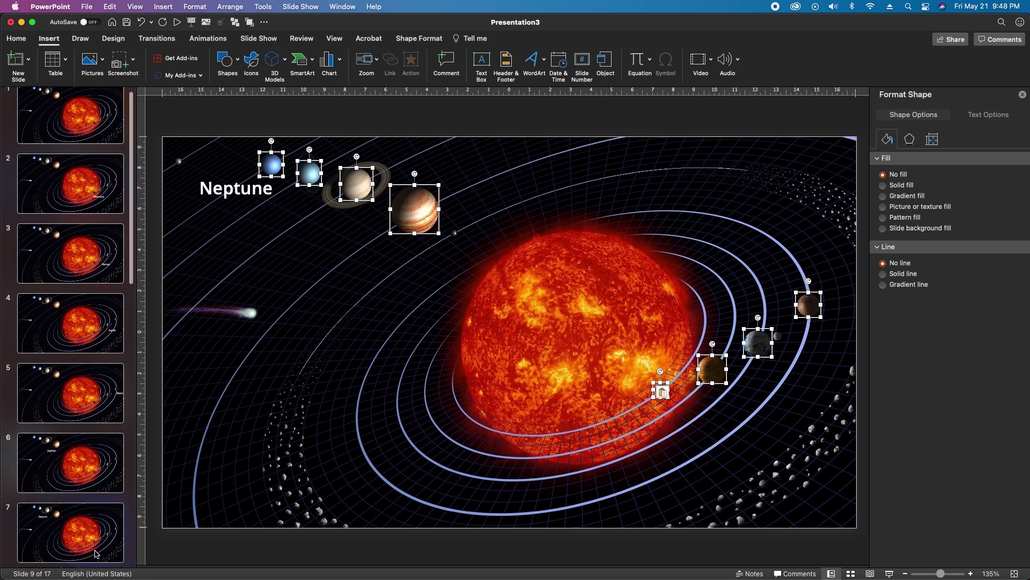
scroll(86, 392, "up", 4)
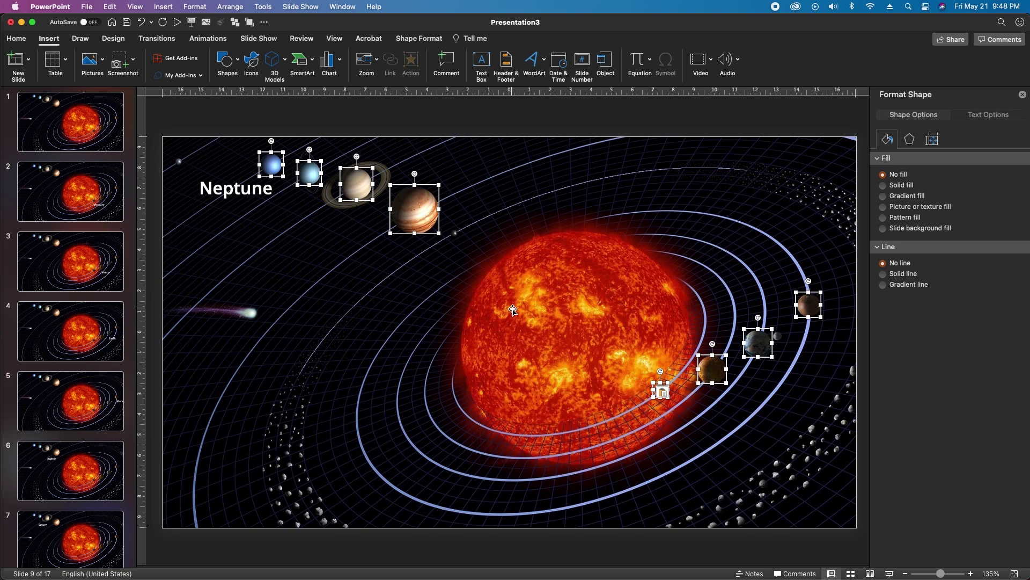
Begin saving slide 1's invisible Jupiter shape as a picture, cancel it, then show Mercury slide 2.
left_click(97, 137)
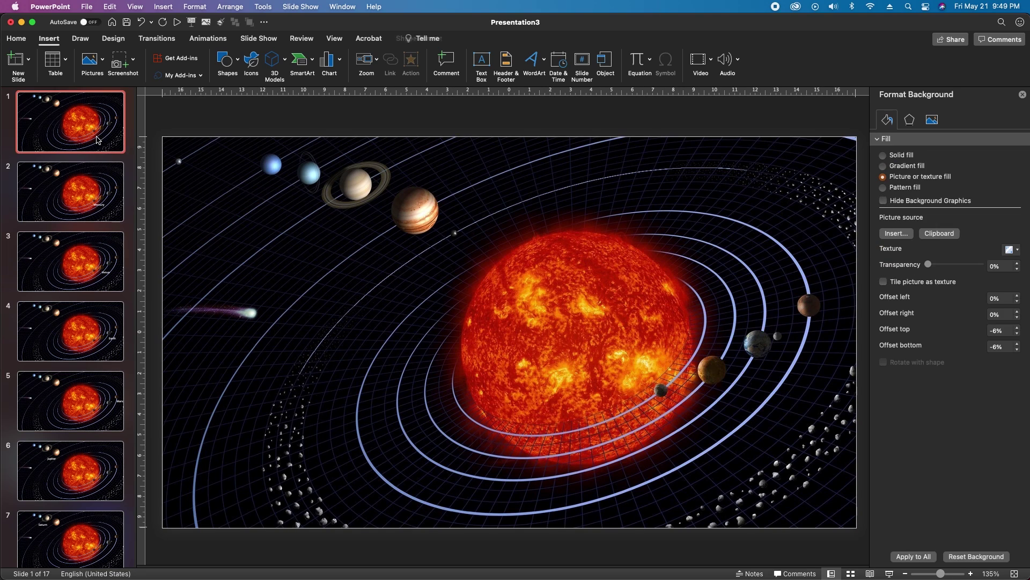
left_click(404, 215)
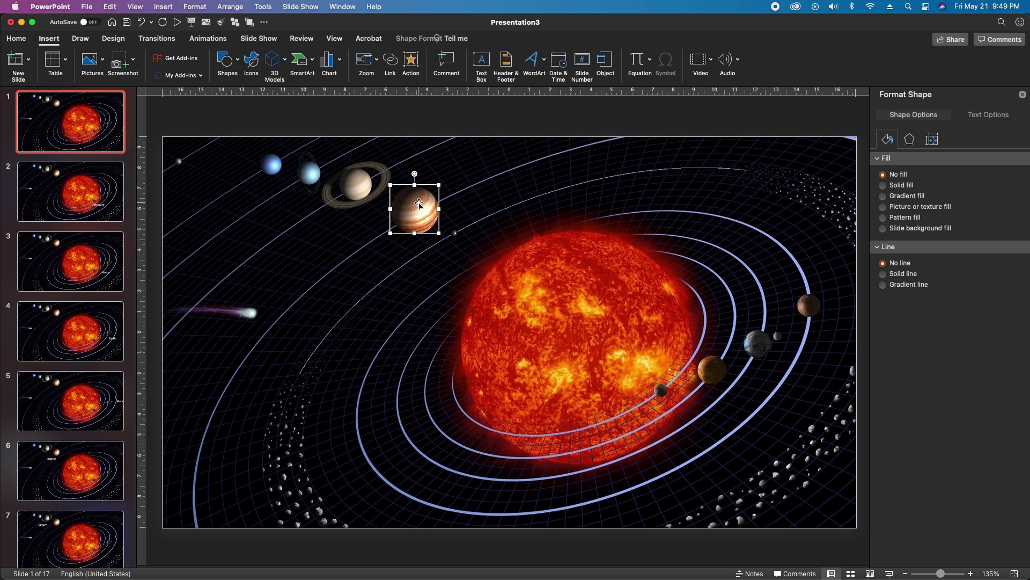
right_click(406, 235)
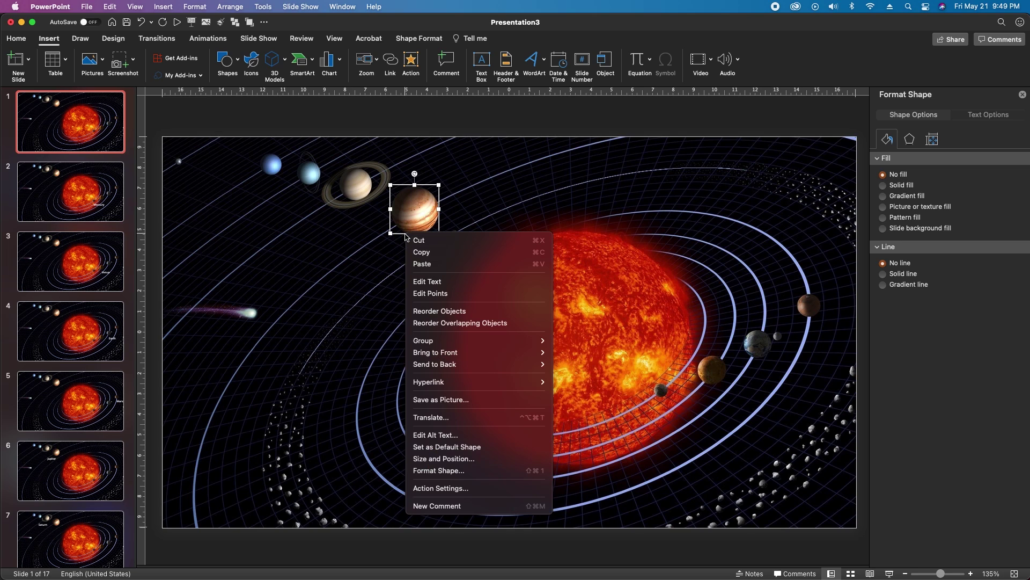
left_click(441, 399)
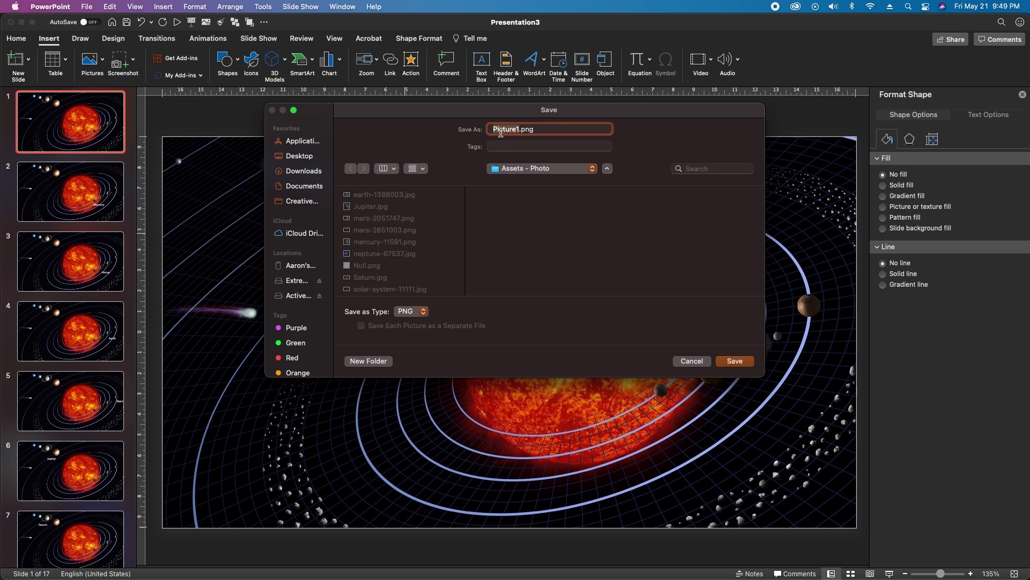
type("Null")
left_click(683, 361)
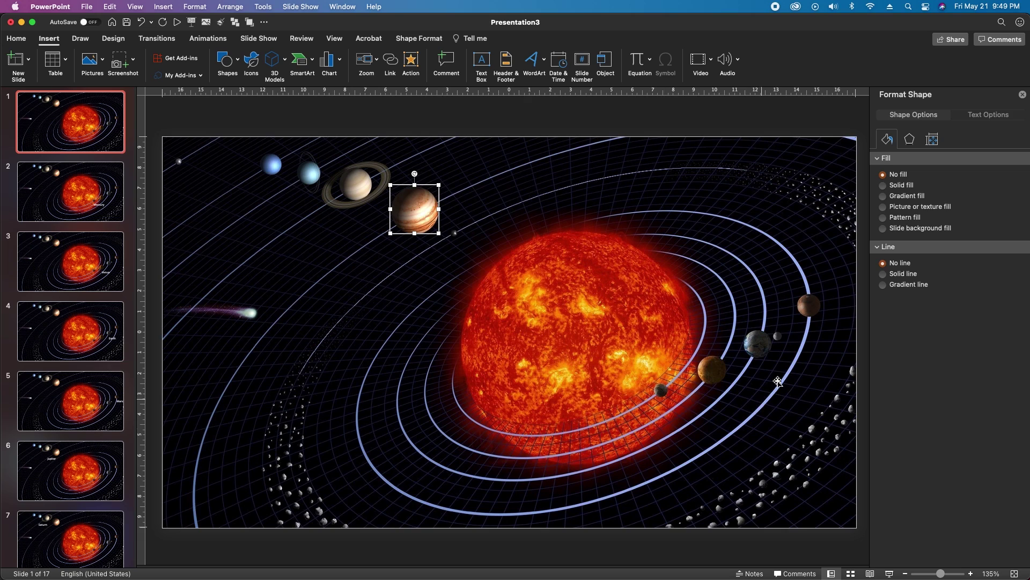
left_click(70, 202)
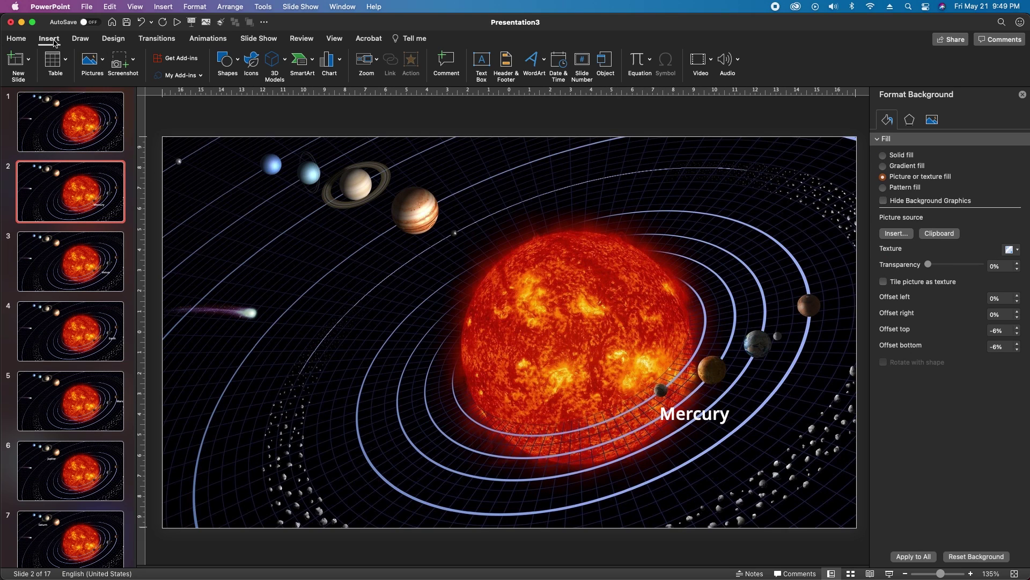
Add a slide zoom of Mercury info slide 10 to slide 2, with Return to Zoom enabled.
left_click(374, 63)
left_click(397, 103)
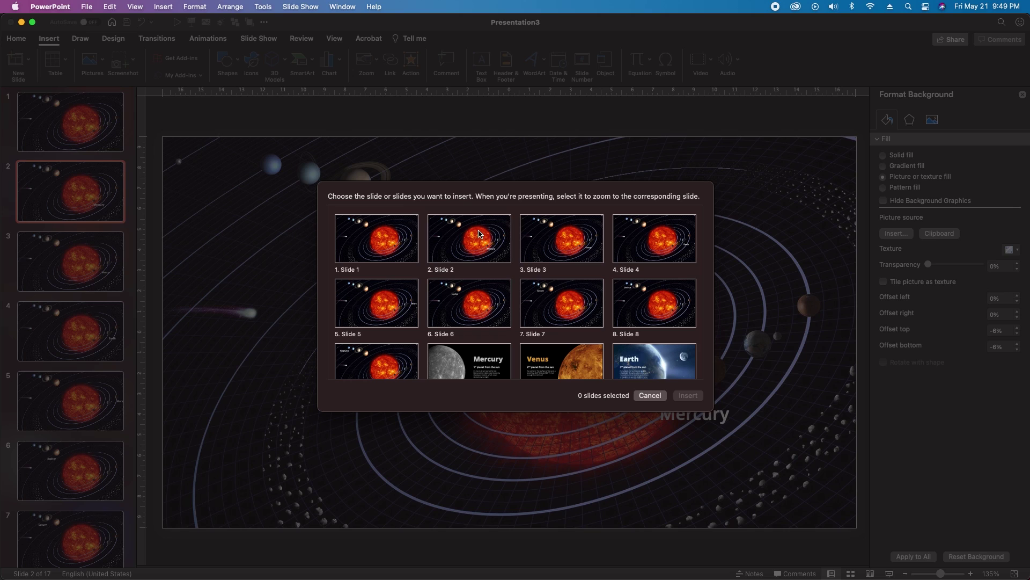
scroll(490, 368, "down", 2)
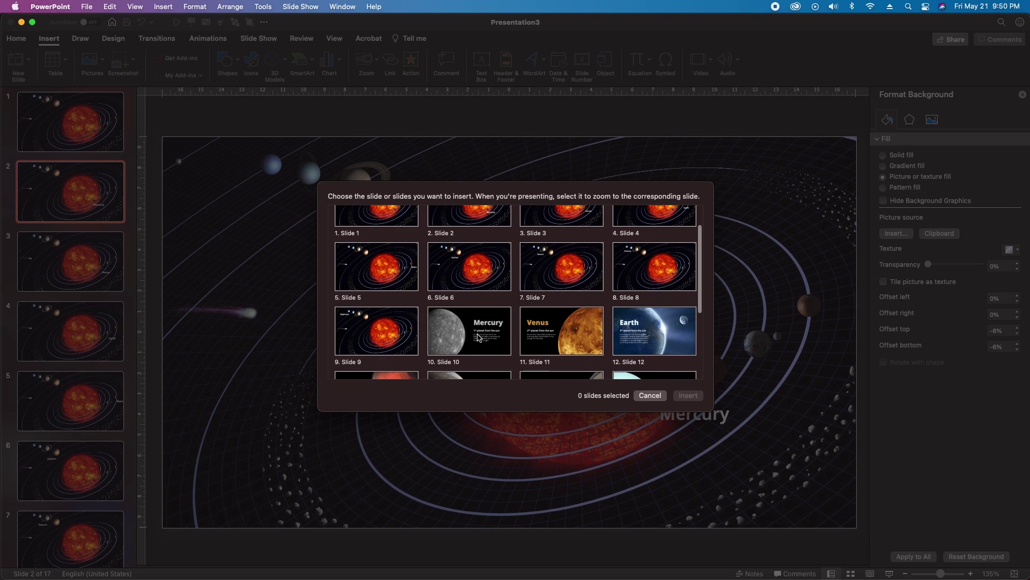
left_click(477, 336)
left_click(688, 395)
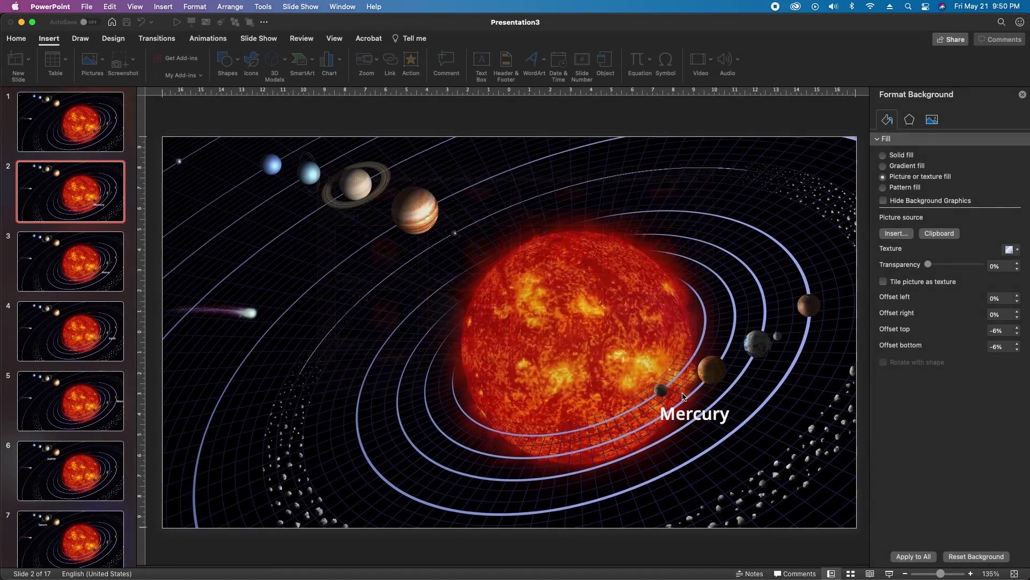
left_click(421, 39)
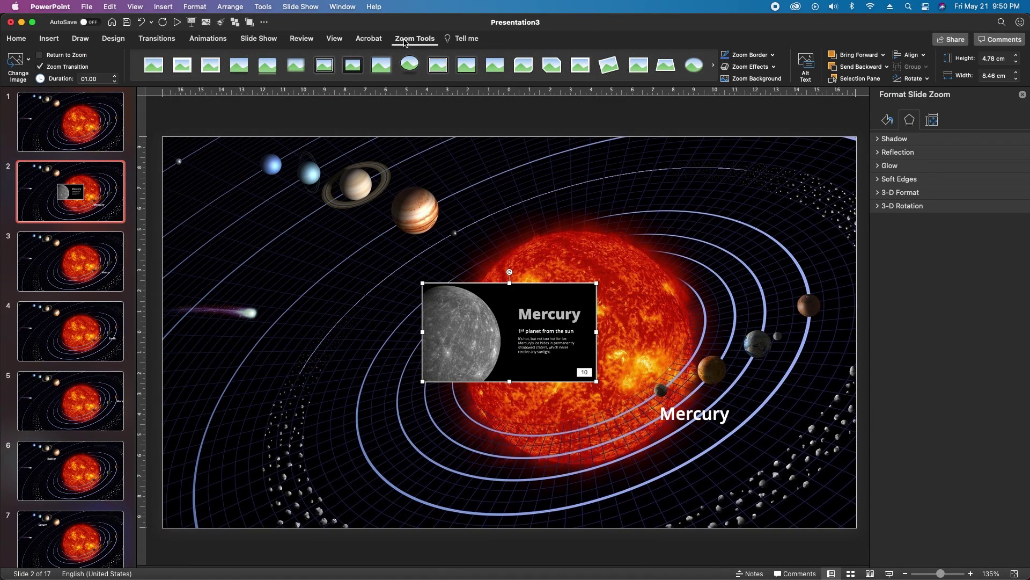
left_click(39, 55)
Replace the Mercury zoom's image with the transparent Null.png picture.
right_click(548, 323)
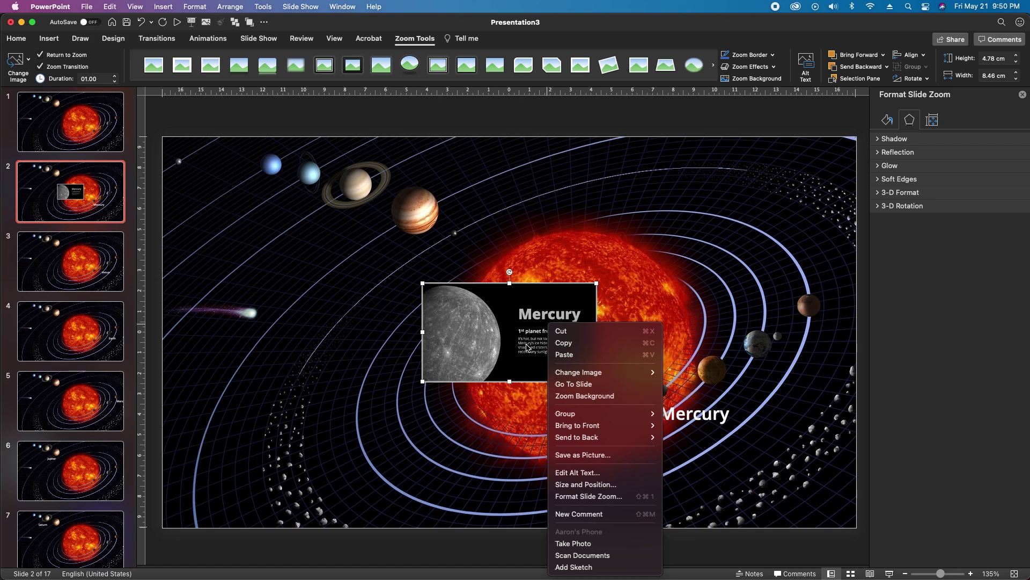
mouse_move(634, 372)
left_click(680, 372)
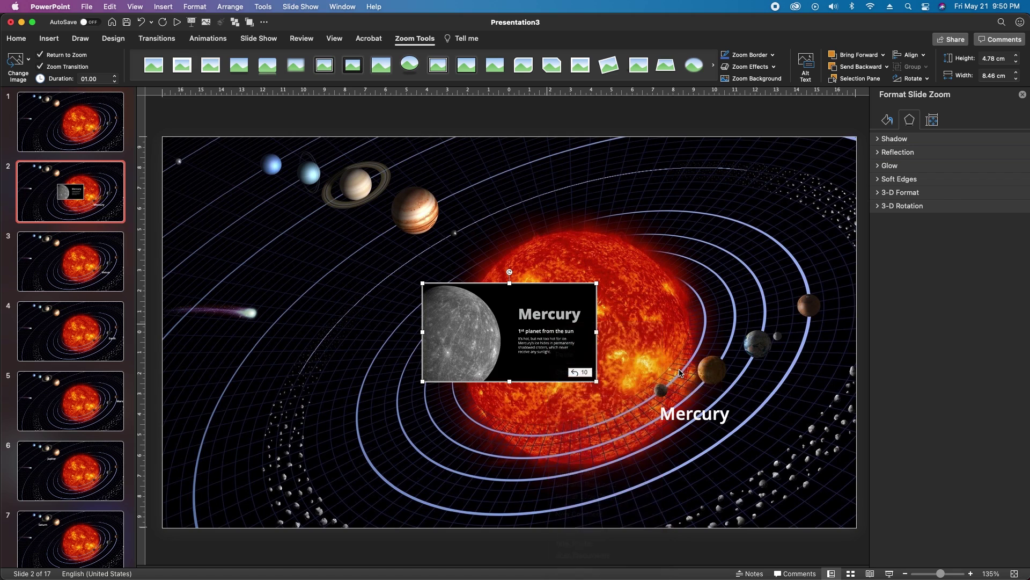
left_click(373, 234)
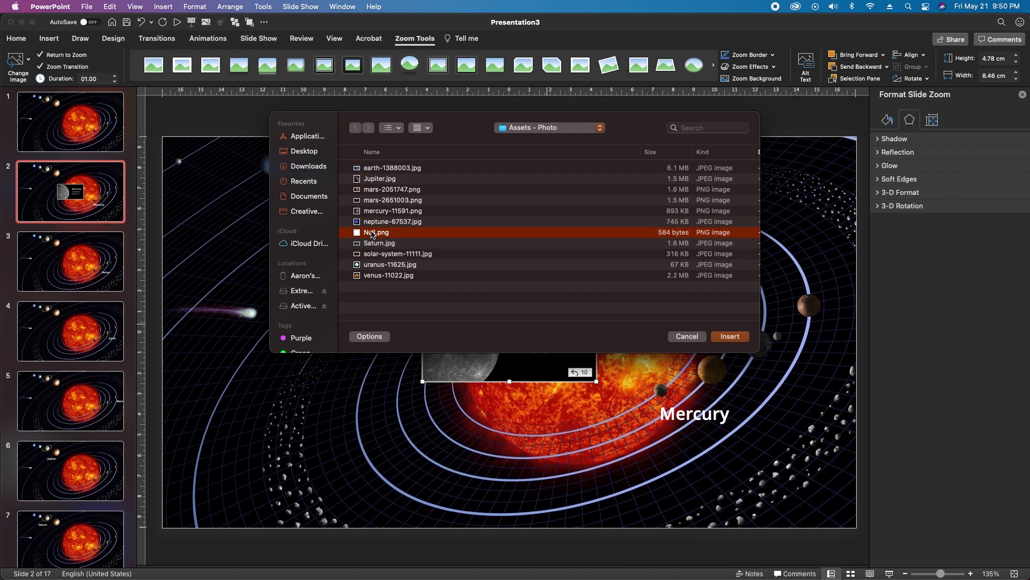
left_click(730, 336)
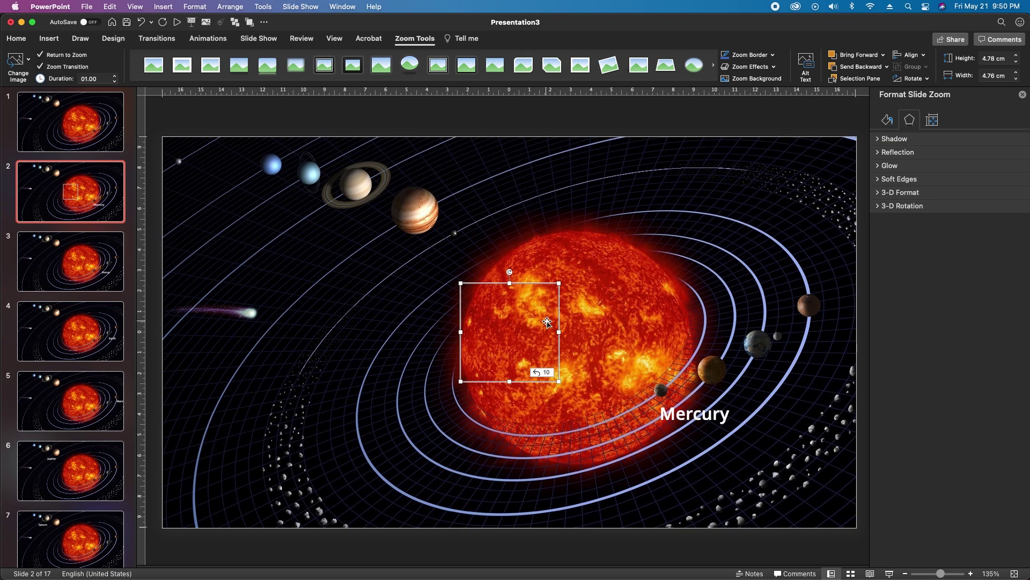
Place the invisible zoom over the planet Mercury at 0.68 × 0.68 cm with no line.
left_click(887, 122)
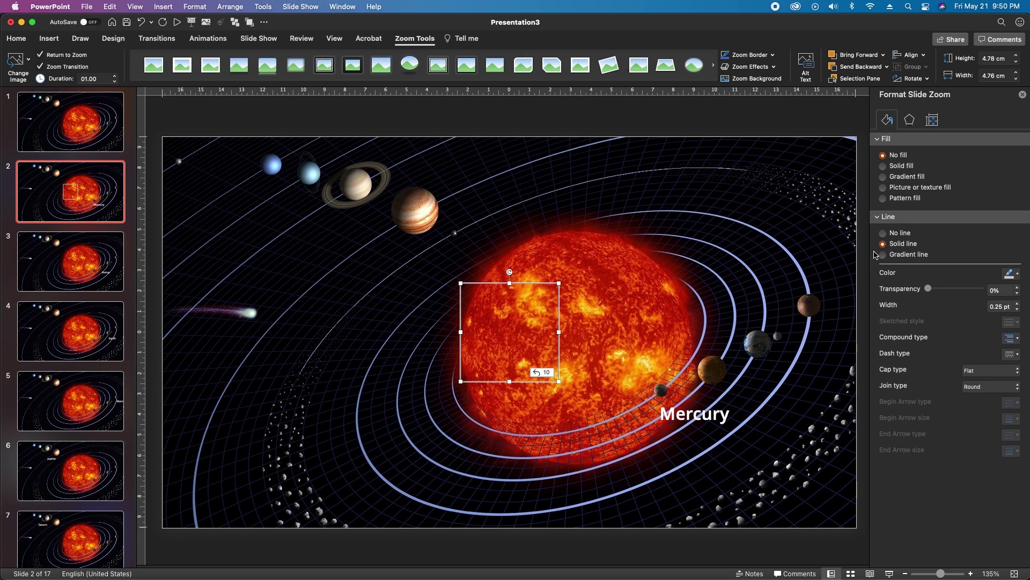
left_click(408, 337)
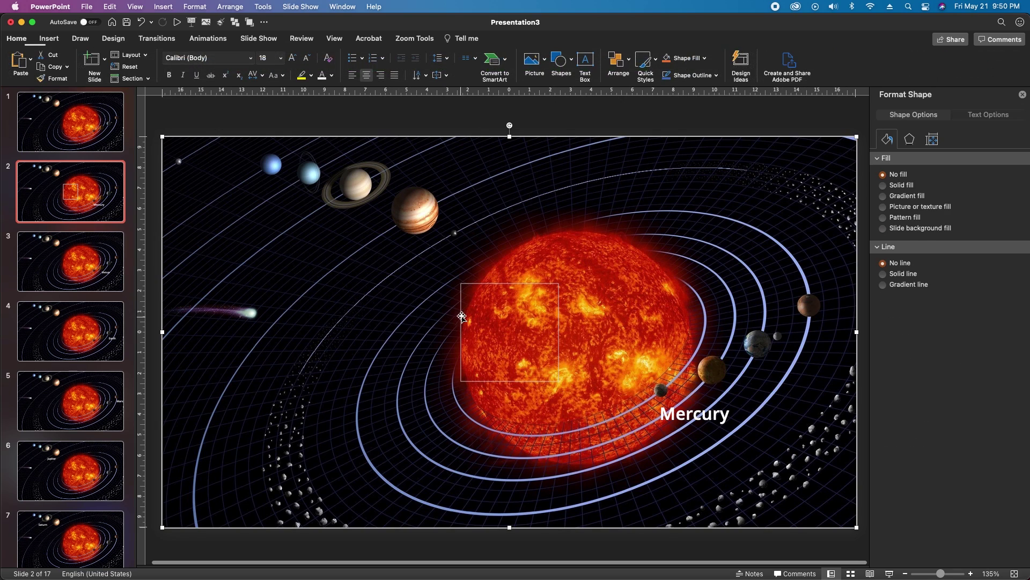
left_click(473, 293)
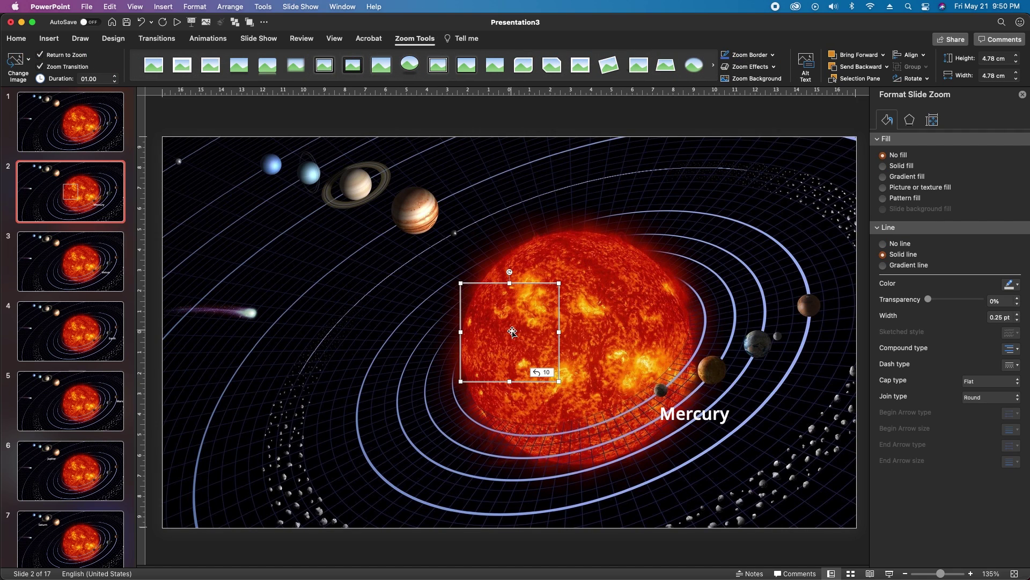
left_click_drag(512, 332, 664, 385)
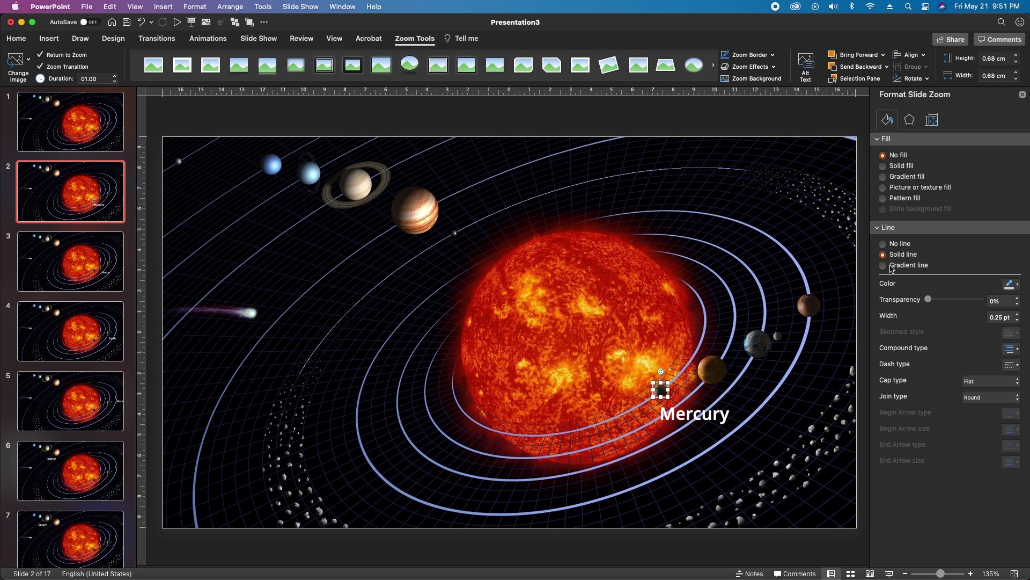
left_click(884, 244)
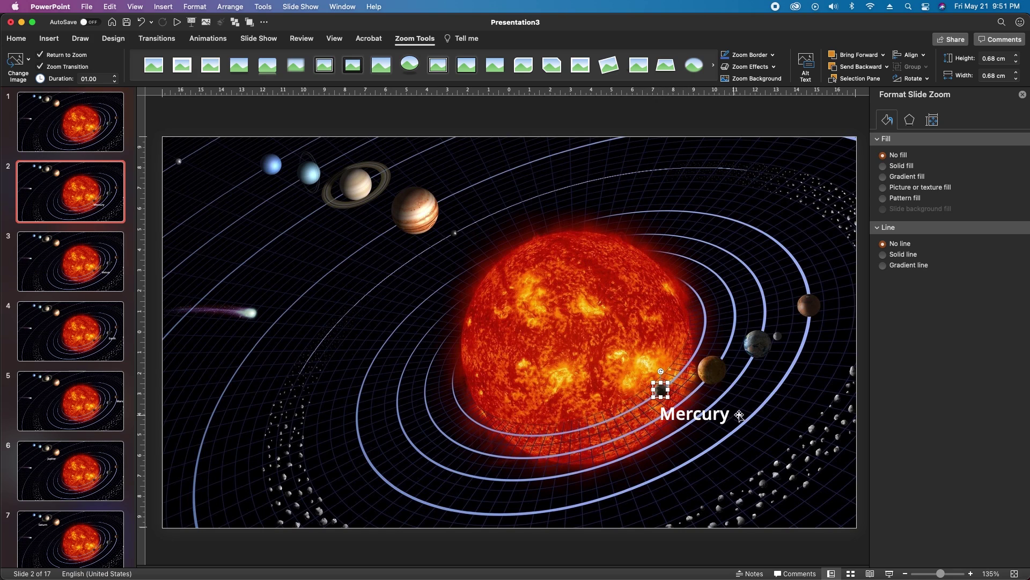
On slide 3, insert a slide zoom of the Venus info slide with Return to Zoom enabled.
left_click(62, 271)
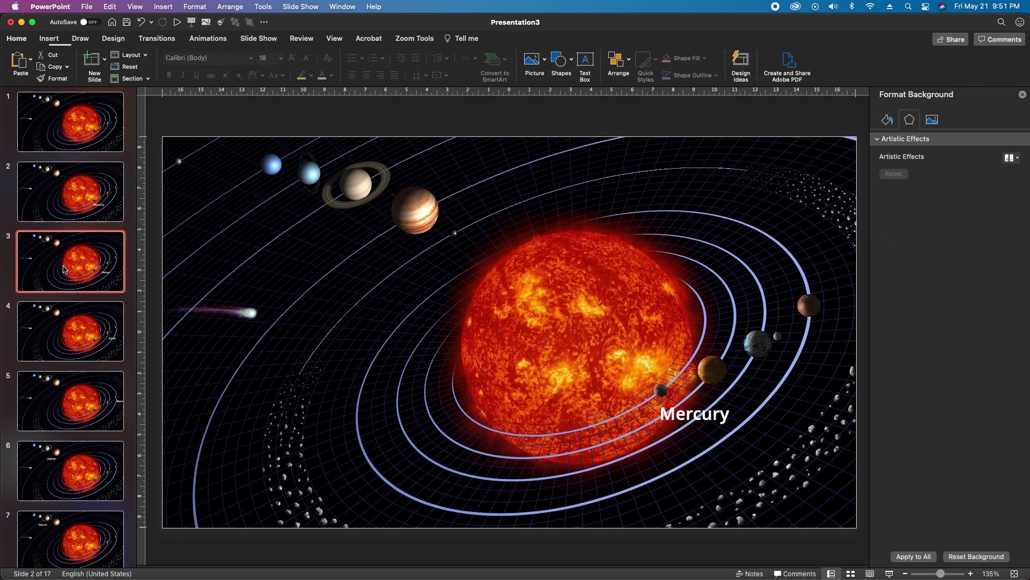
left_click(49, 38)
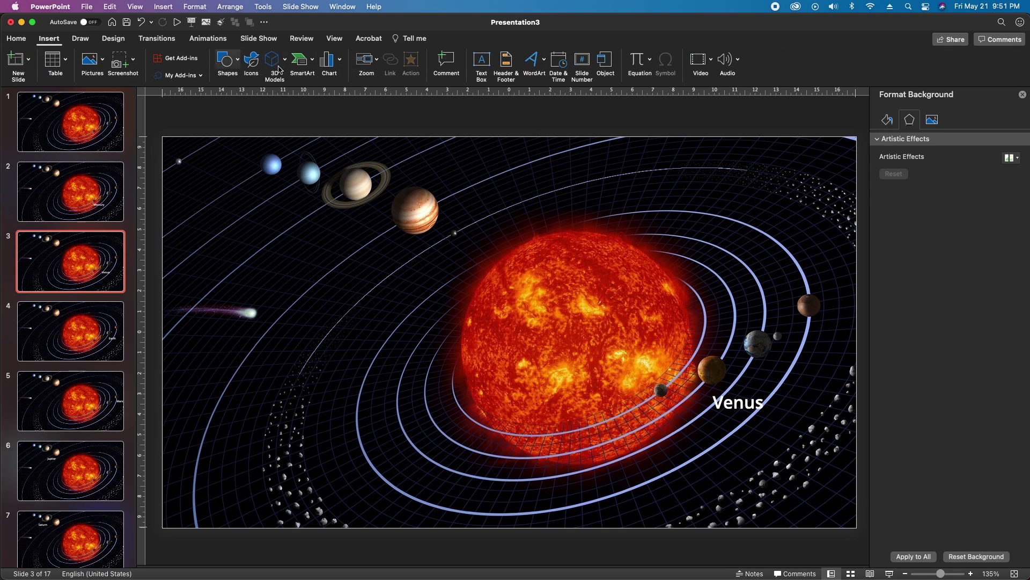
left_click(373, 59)
left_click(396, 103)
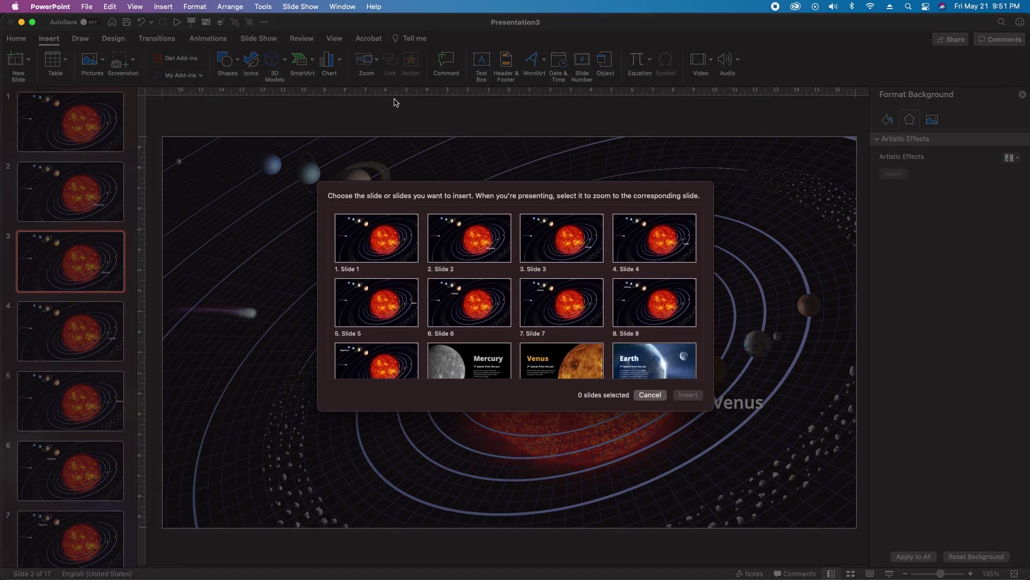
left_click(545, 352)
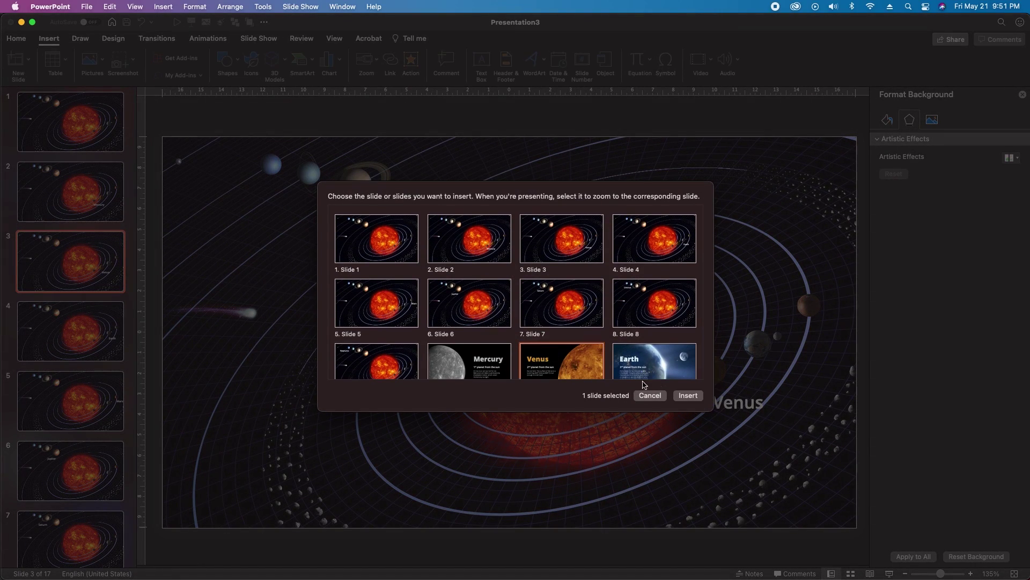
left_click(691, 395)
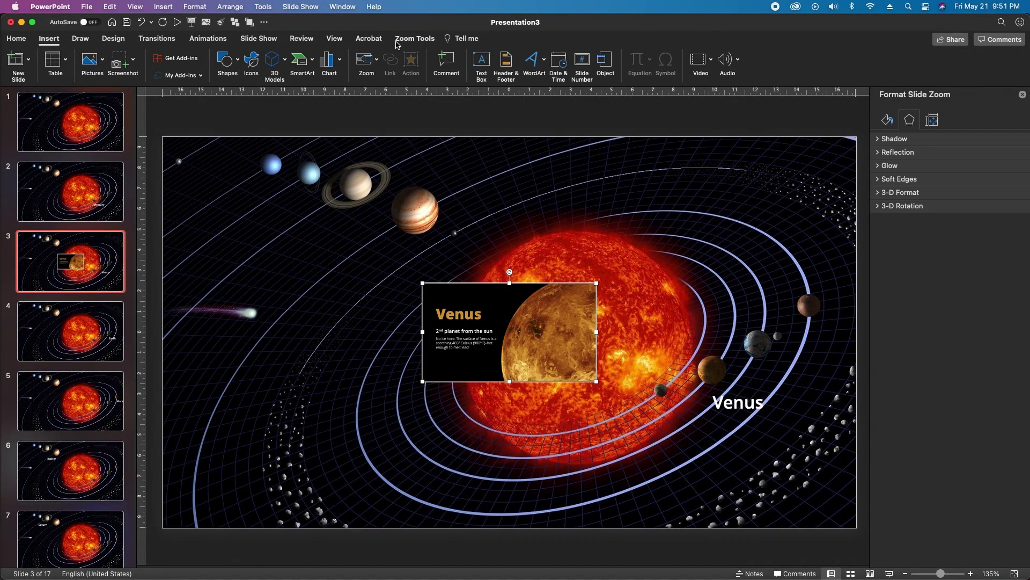
left_click(414, 38)
left_click(41, 55)
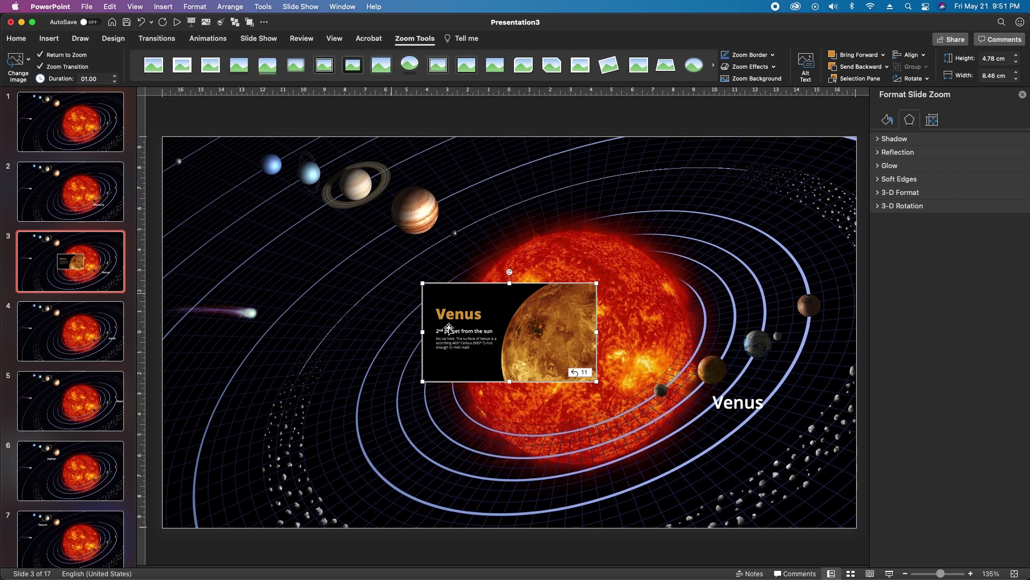
Replace the Venus zoom's image with the transparent Null.png picture.
right_click(531, 356)
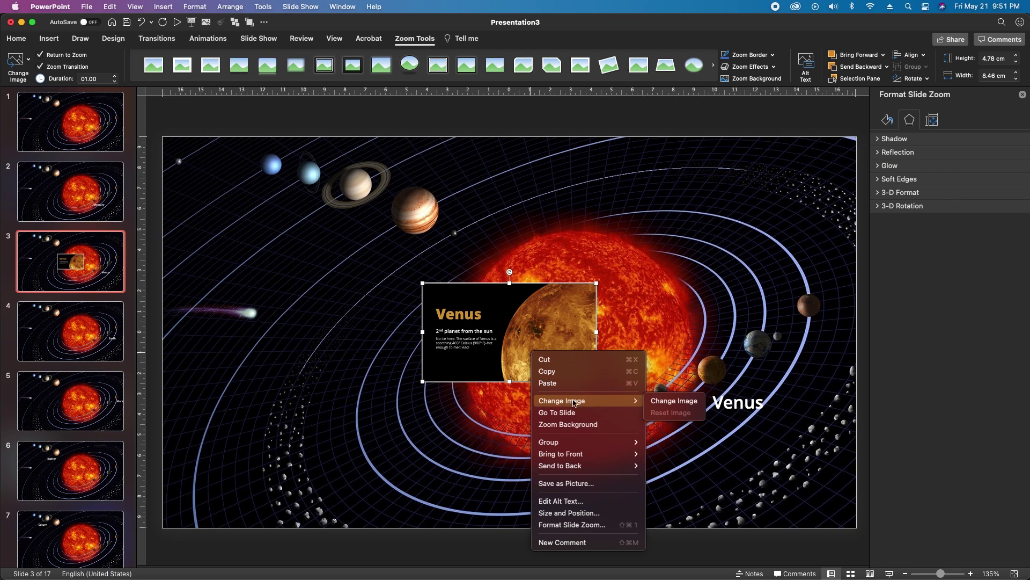
left_click(686, 400)
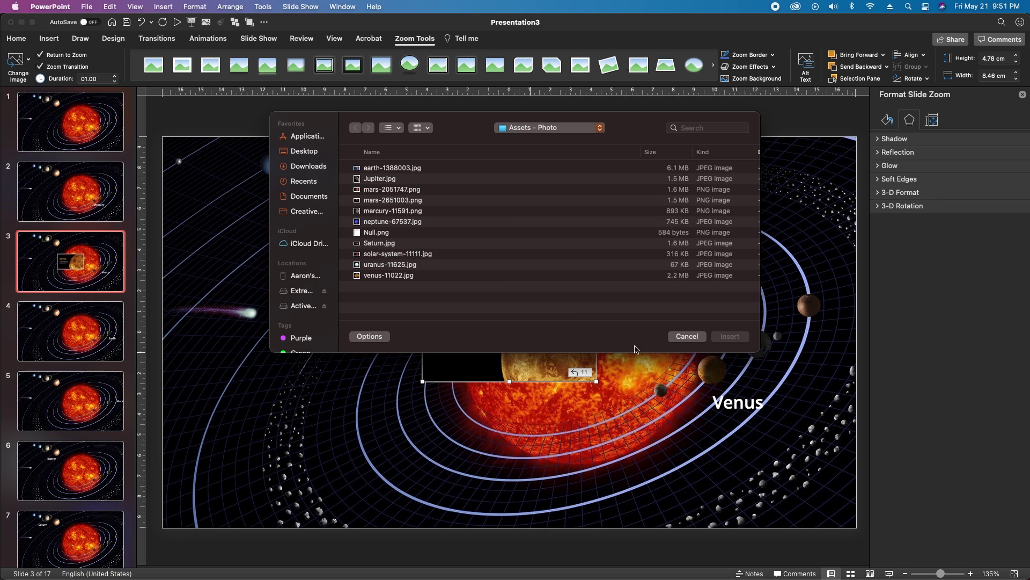
left_click(373, 233)
left_click(739, 338)
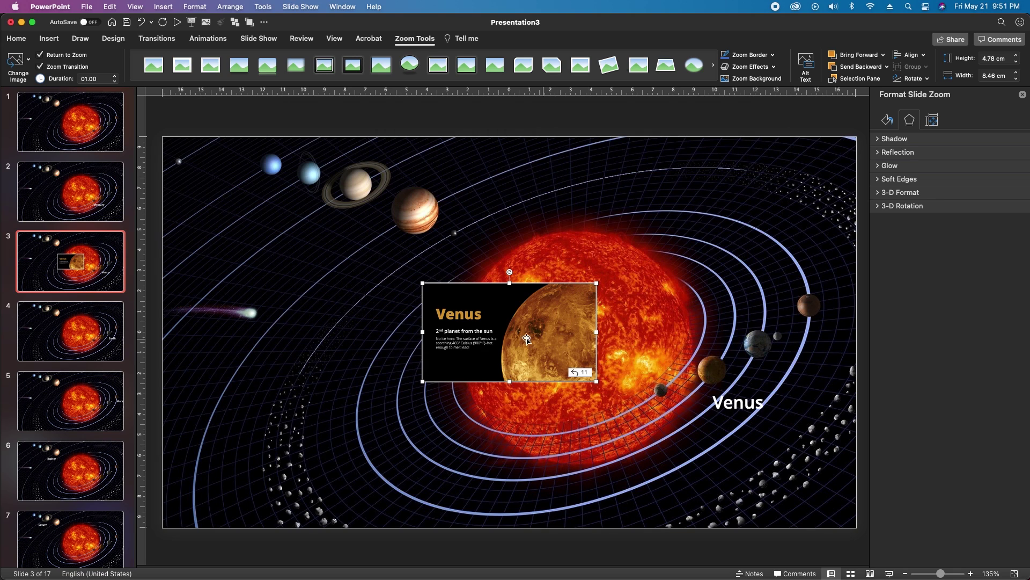
Move and shrink the Venus zoom to cover just the planet, and remove its outline.
left_click_drag(491, 336, 729, 337)
left_click_drag(798, 282, 727, 354)
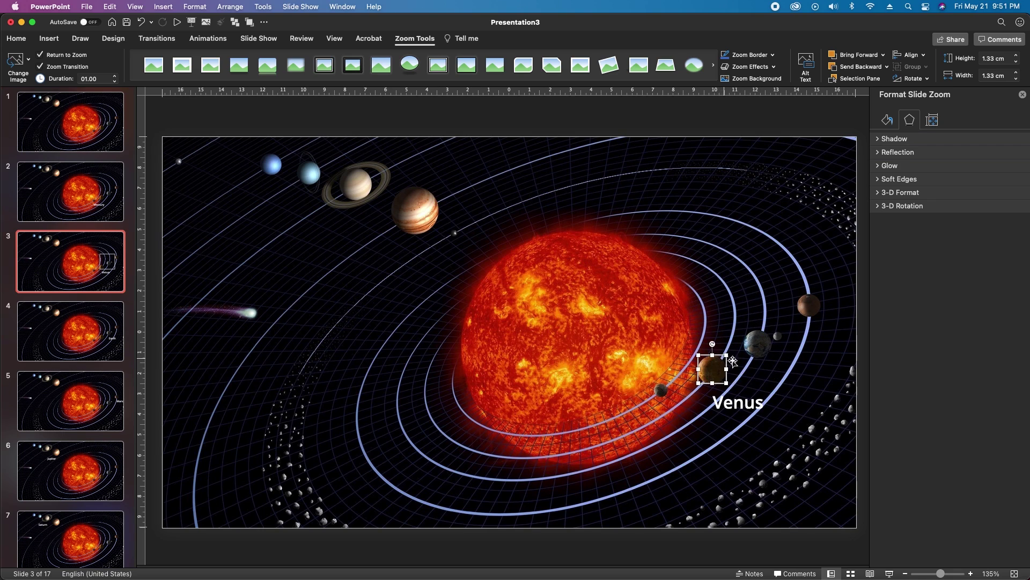
left_click(888, 122)
left_click(884, 234)
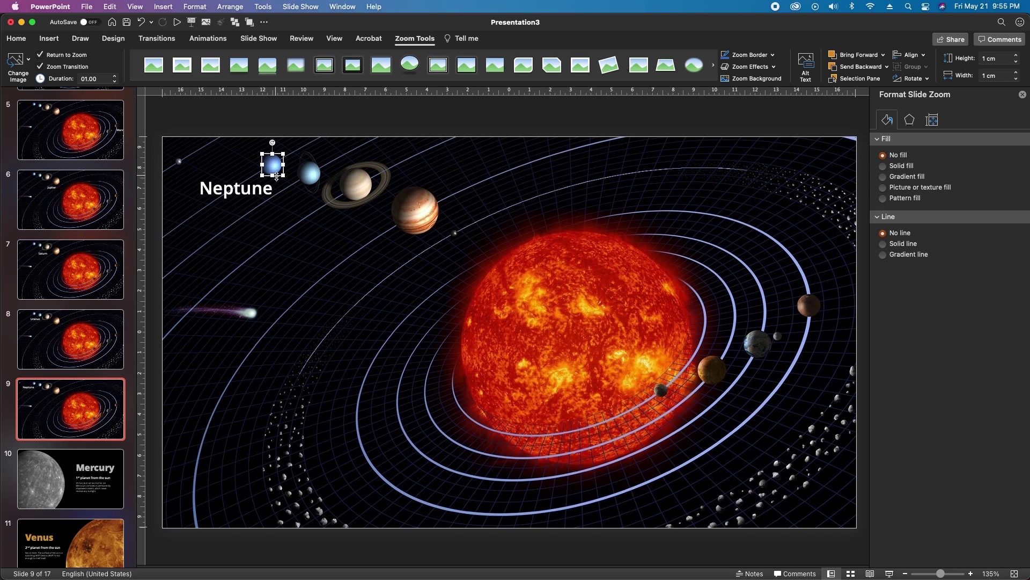
Bring up the Insert ribbon for the invisible Neptune zoom on slide 9.
left_click(49, 38)
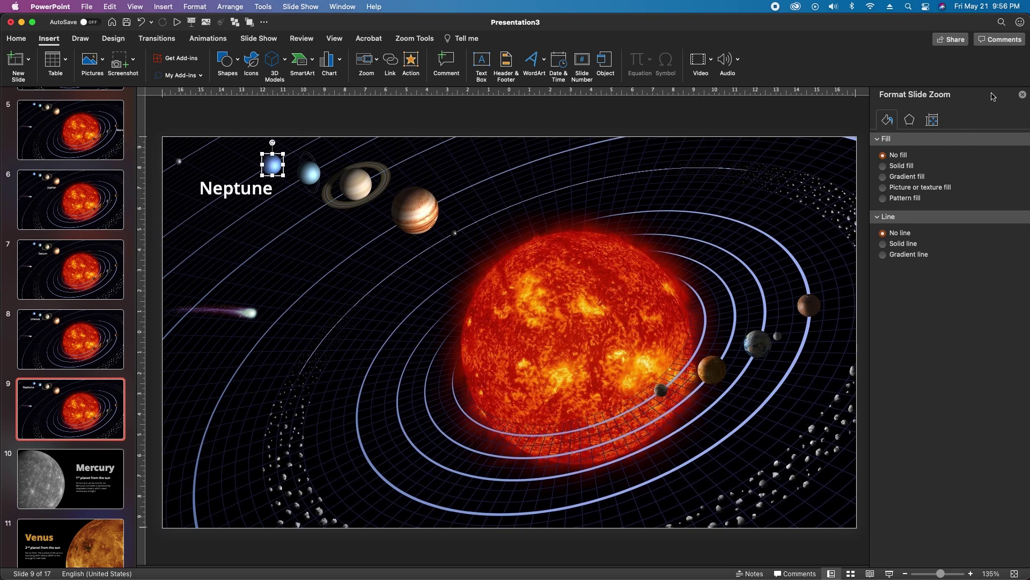
Review the Neptune zoom's Mouse Over action settings and confirm them without adding an action.
left_click(411, 60)
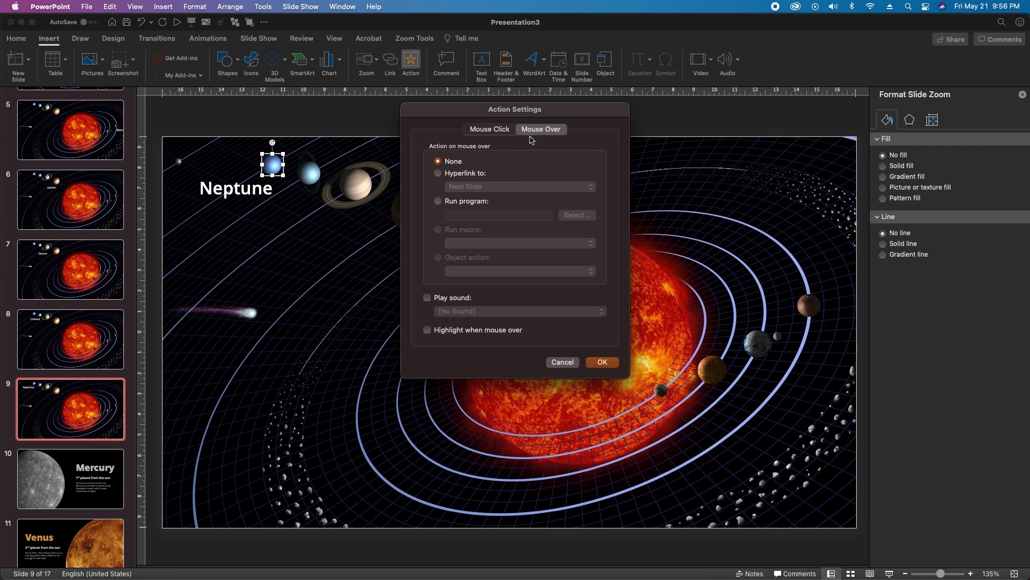
left_click(539, 130)
left_click(602, 362)
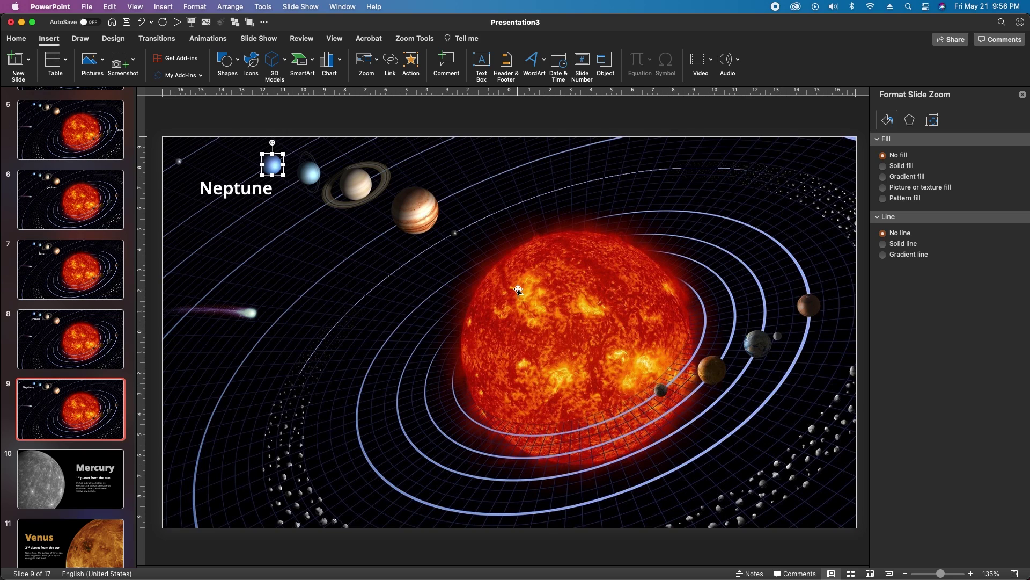
Show the Selection Pane listing Slide Zoom 12, Ovals 3–11, TextBox 1 and Rectangle 5.
key("alt+F10")
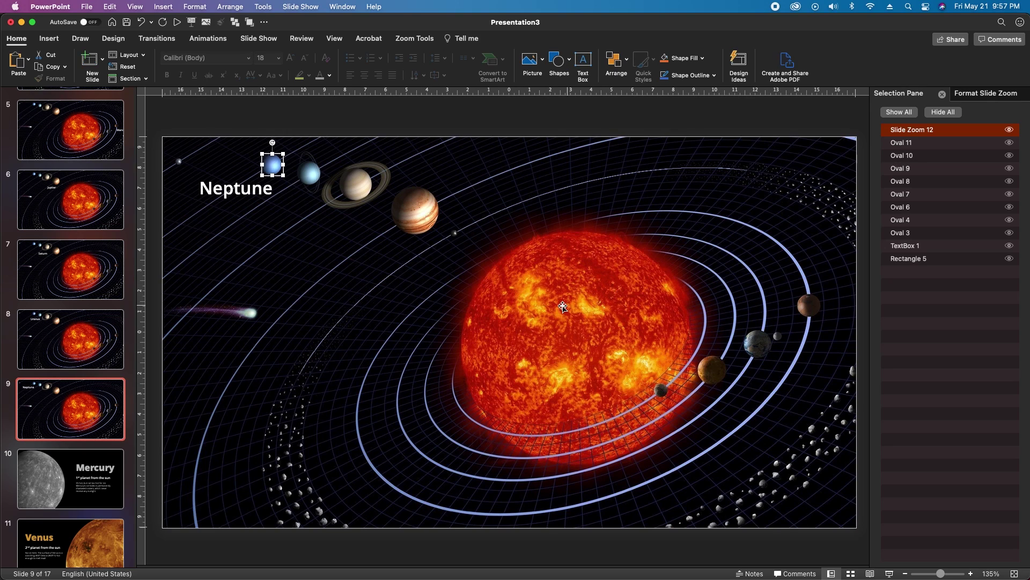